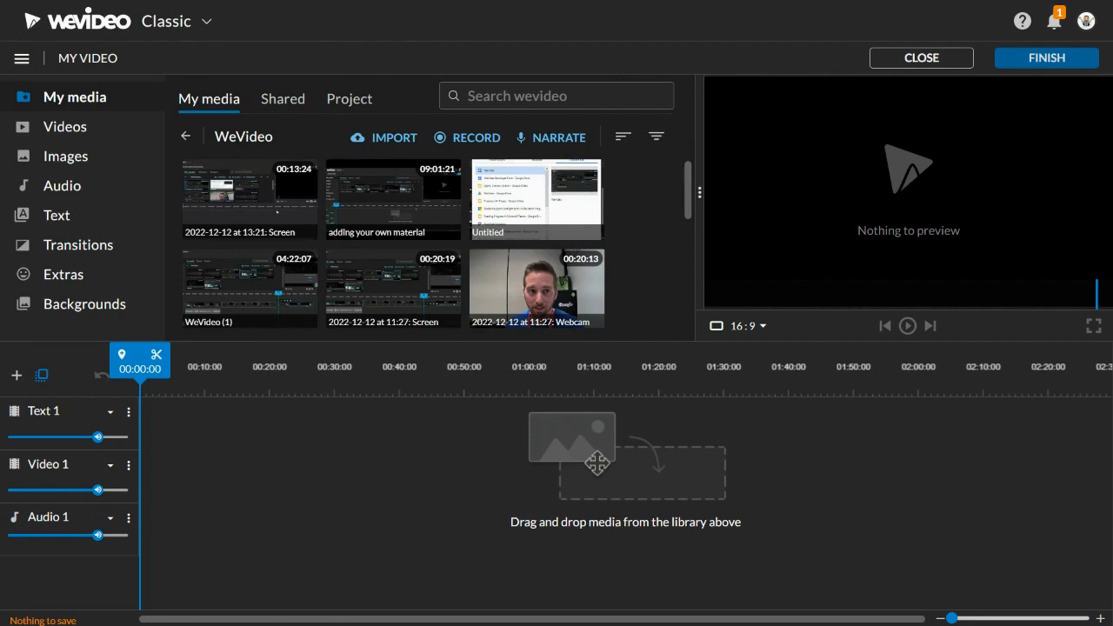
- Find the stock audio track "Corporate Uplifting Short" and bring it onto the Audio 1 track
left_click(77, 191)
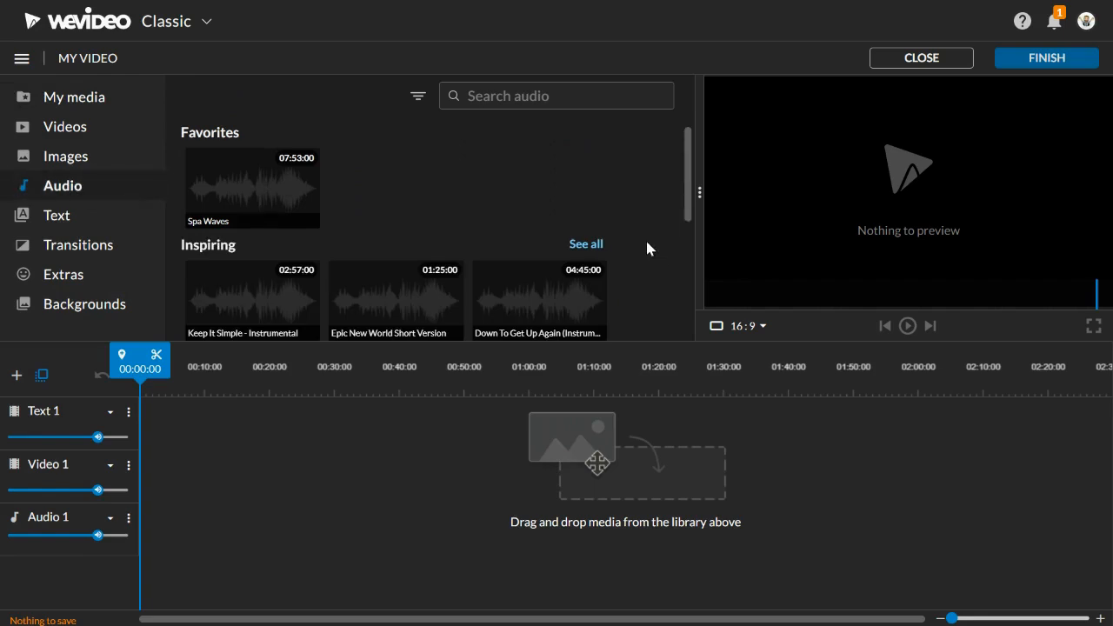
scroll(595, 193, "down", 1)
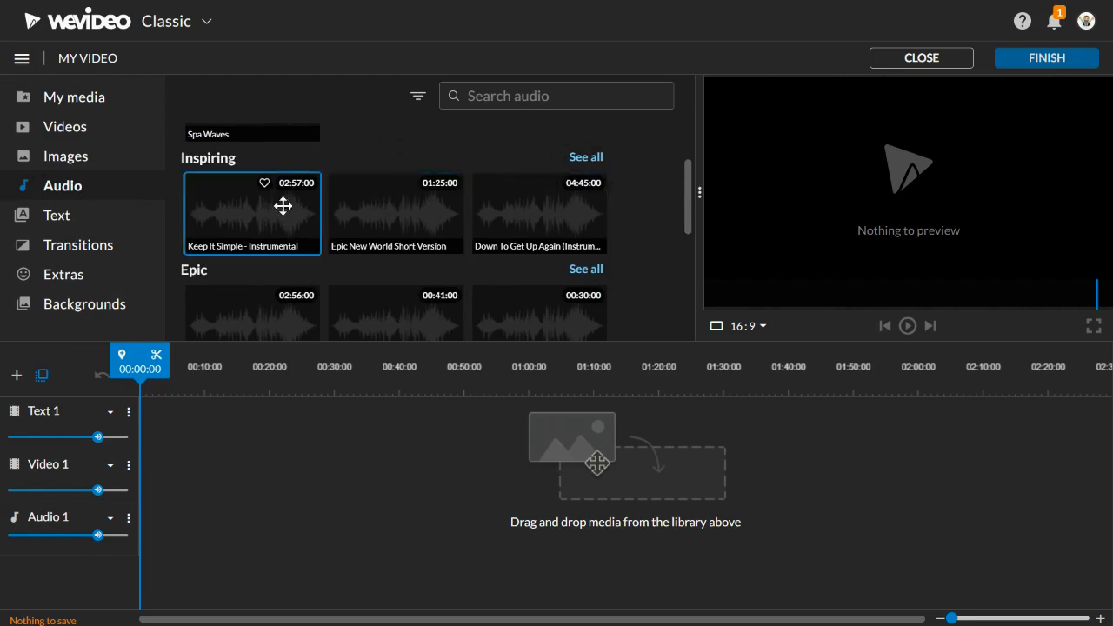
scroll(474, 205, "down", 5)
scroll(336, 278, "down", 8)
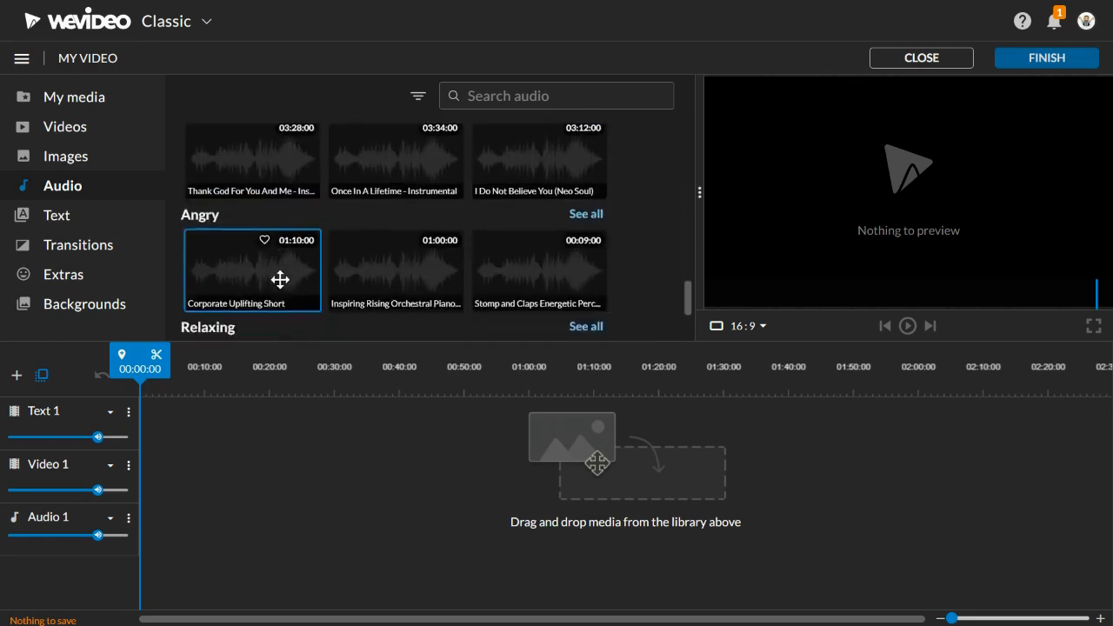
scroll(280, 279, "down", 1)
left_click_drag(249, 166, 152, 529)
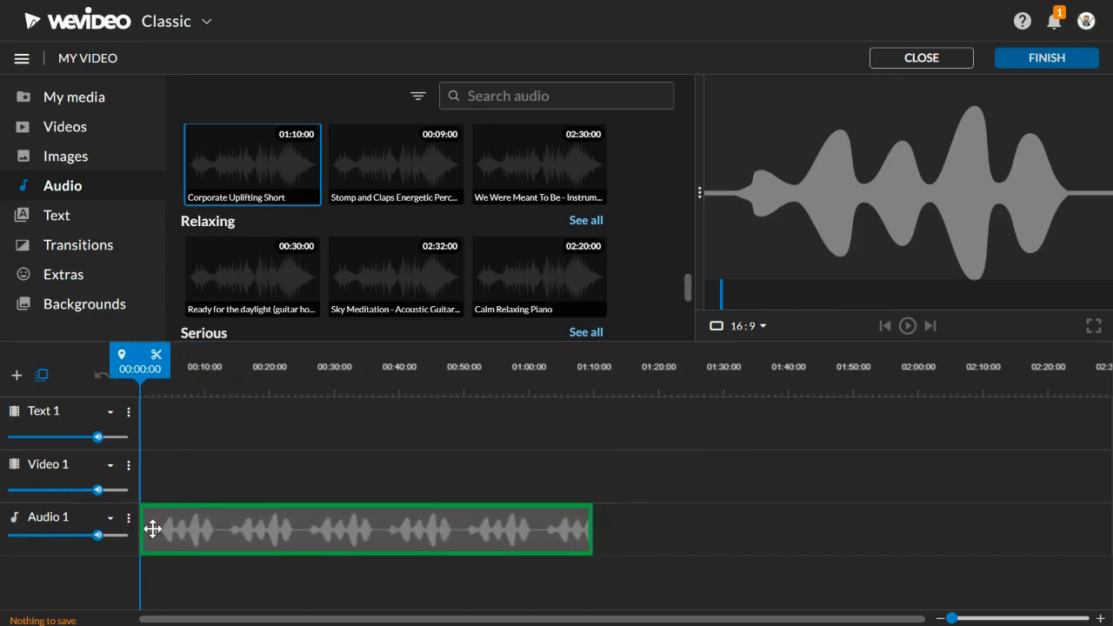
- Lower the system volume to 16 and drop the music clip at the start of Audio 1
key("XF86AudioLowerVolume")
key("XF86AudioLowerVolume")
key("XF86AudioLowerVolume")
key("XF86AudioLowerVolume")
key("XF86AudioLowerVolume")
key("XF86AudioLowerVolume")
key("XF86AudioLowerVolume")
key("XF86AudioLowerVolume")
key("XF86AudioLowerVolume")
key("XF86AudioLowerVolume")
key("XF86AudioLowerVolume")
key("XF86AudioLowerVolume")
key("XF86AudioLowerVolume")
key("XF86AudioLowerVolume")
key("XF86AudioLowerVolume")
key("XF86AudioLowerVolume")
key("XF86AudioLowerVolume")
key("XF86AudioLowerVolume")
key("XF86AudioLowerVolume")
key("XF86AudioLowerVolume")
key("XF86AudioRaiseVolume")
key("XF86AudioRaiseVolume")
key("XF86AudioRaiseVolume")
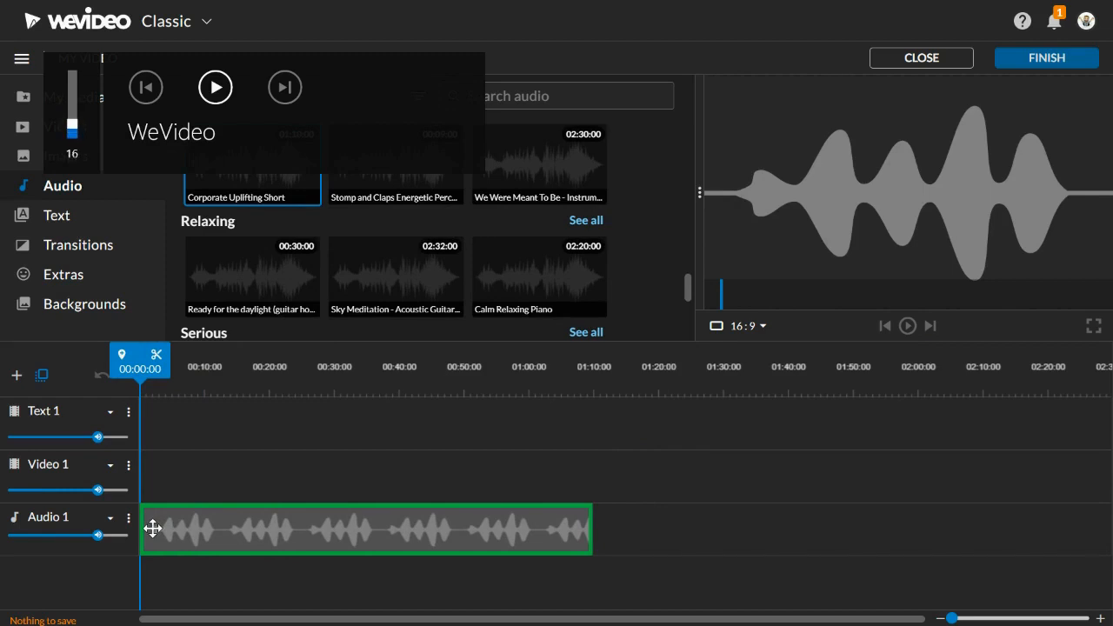
left_click_drag(152, 528, 156, 520)
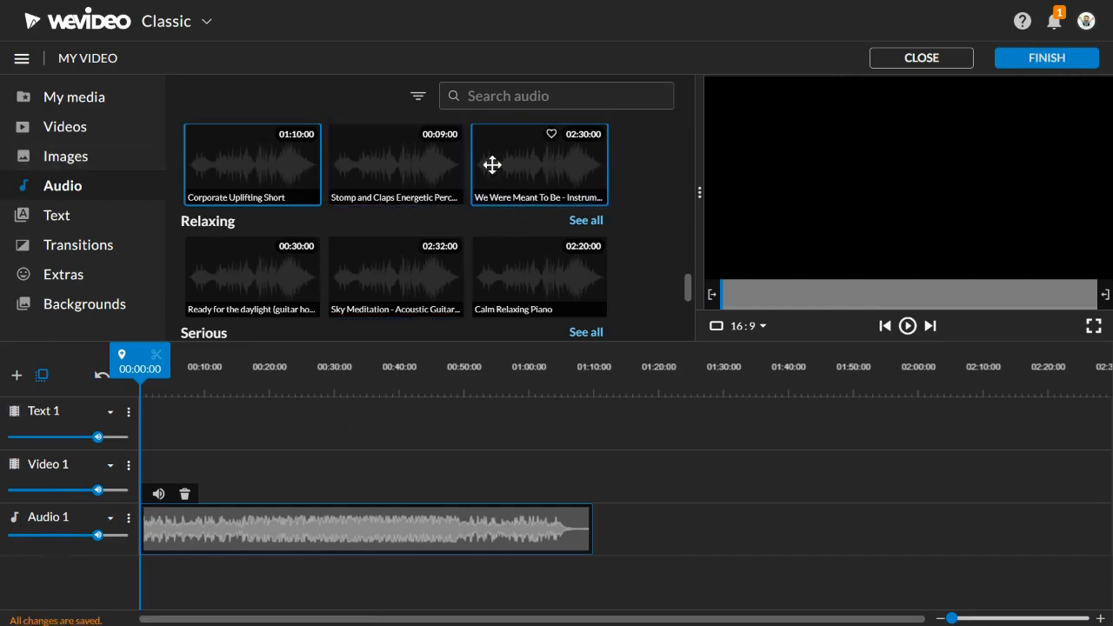
- Reduce the volume of the whole Audio 1 track to near the low end of its range
left_click(501, 96)
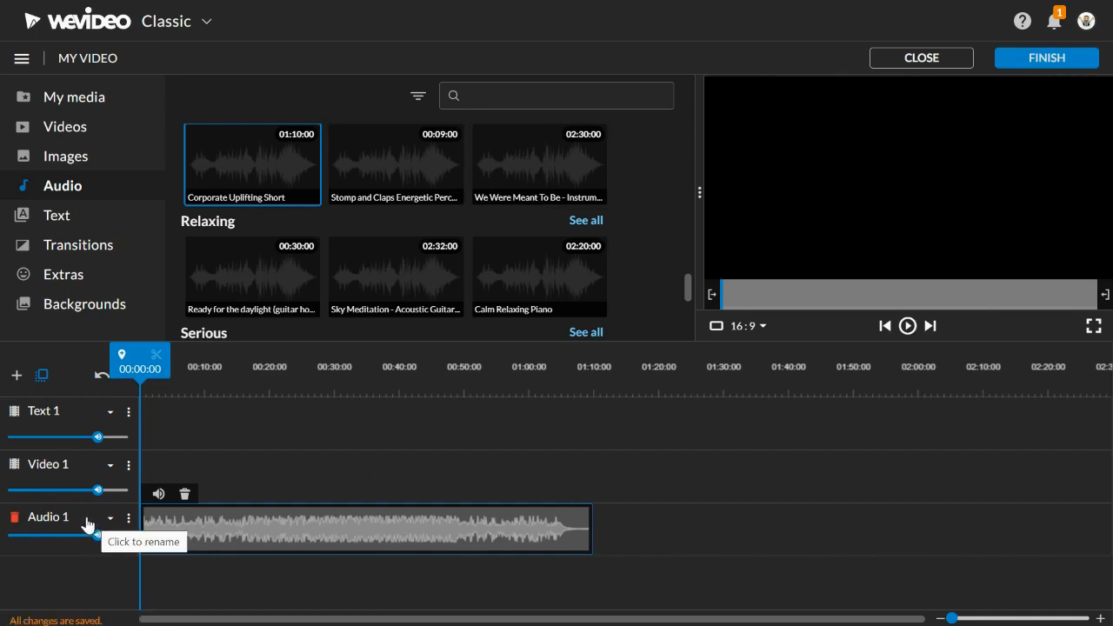
mouse_move(98, 535)
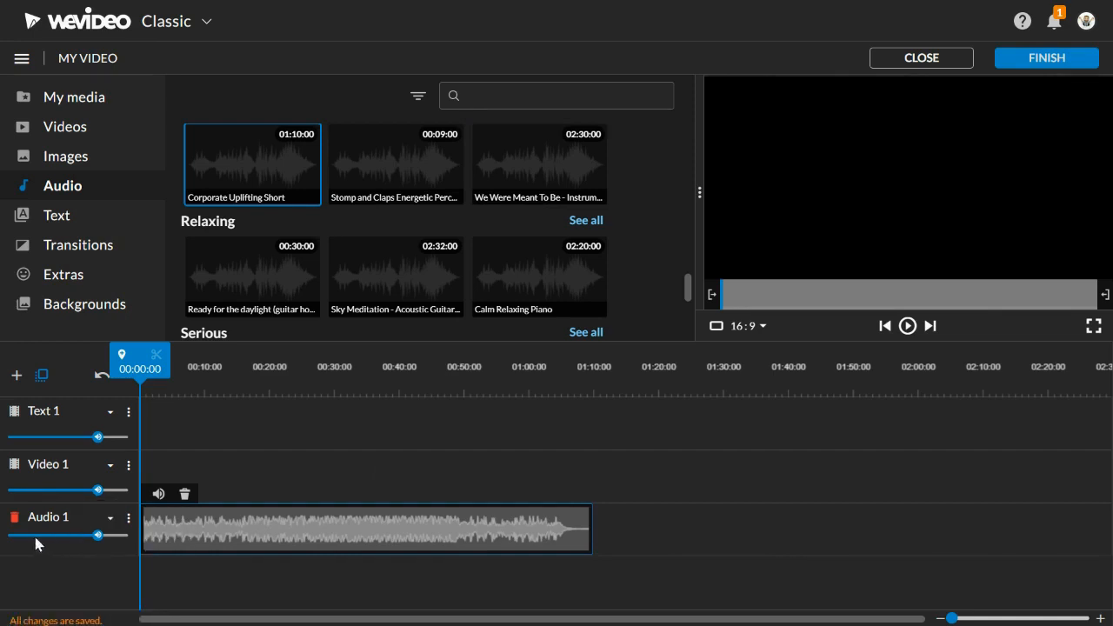
left_click_drag(98, 535, 27, 537)
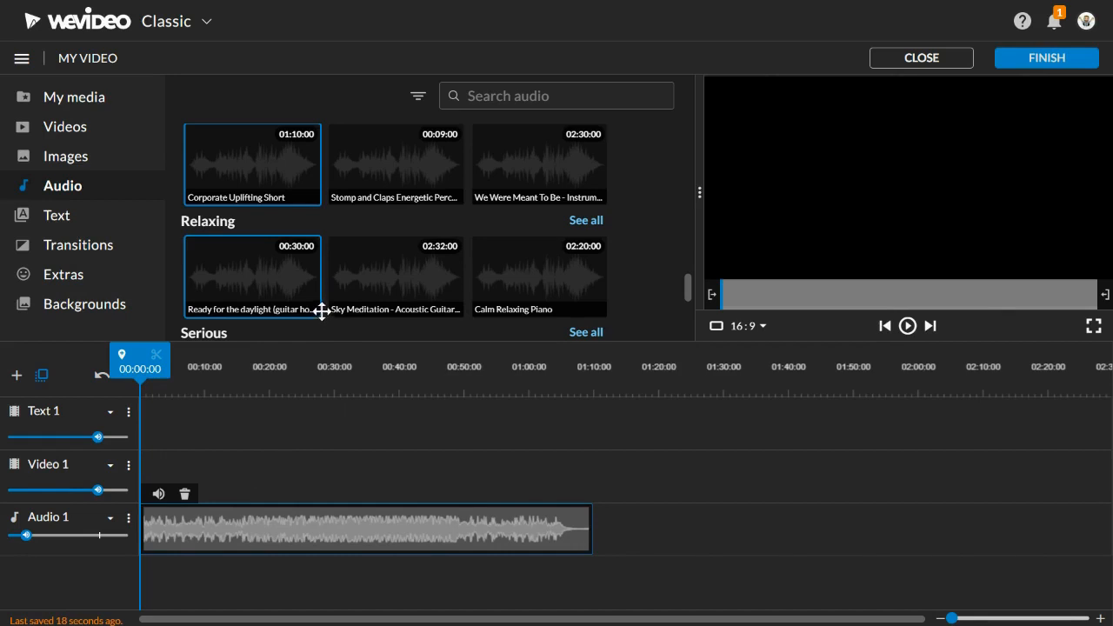
- Record a voiceover narration of about 17 seconds with the video muted and save it to the timeline
scroll(243, 230, "up", 2)
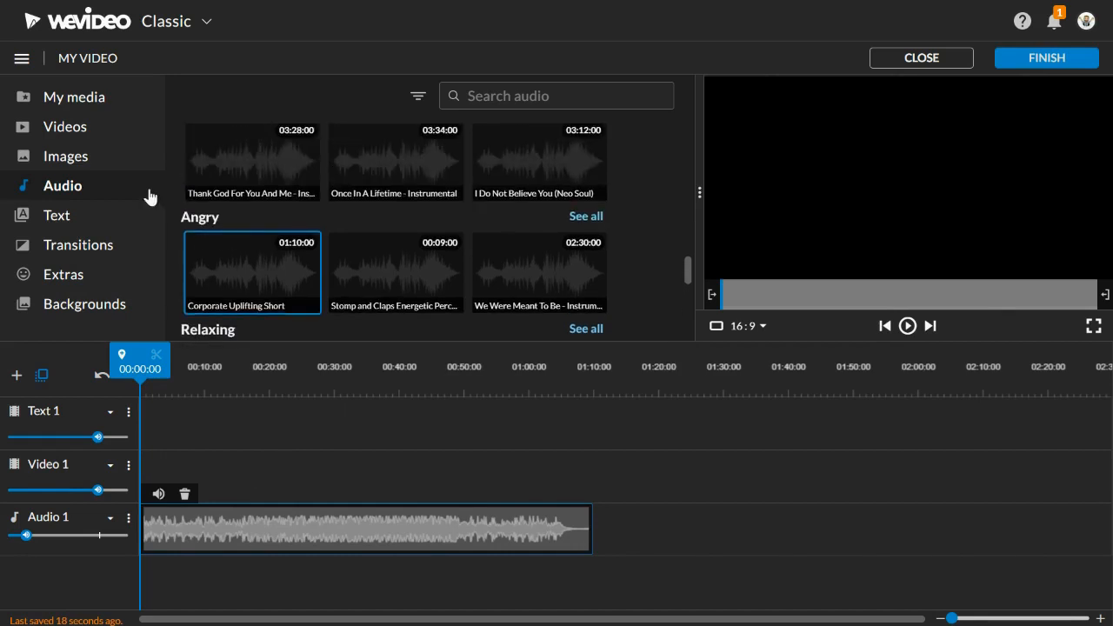
left_click(97, 103)
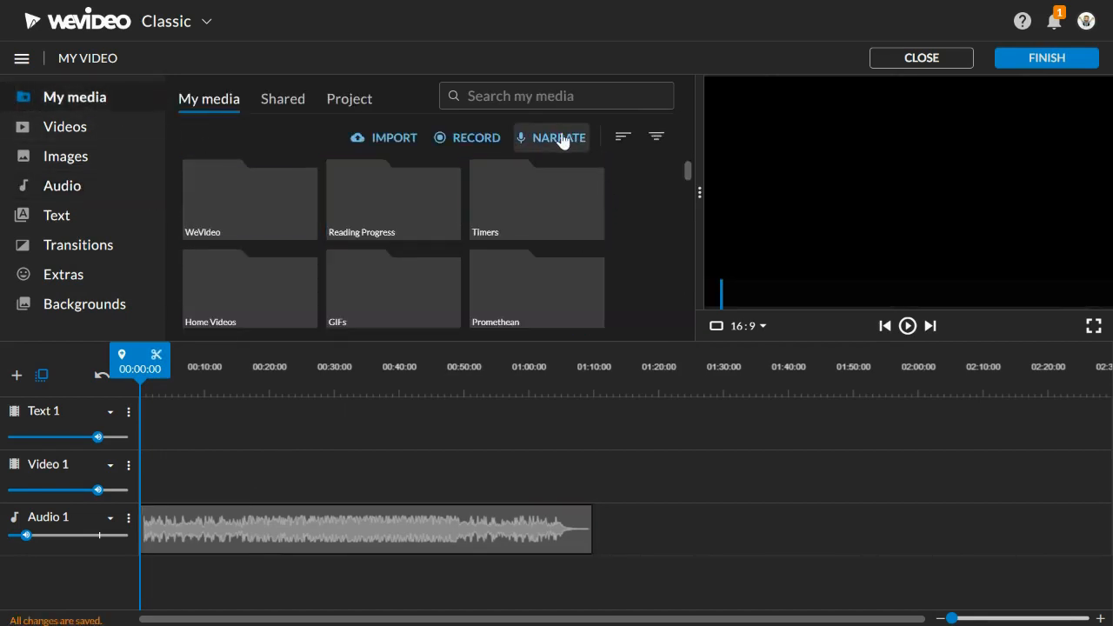
left_click(562, 139)
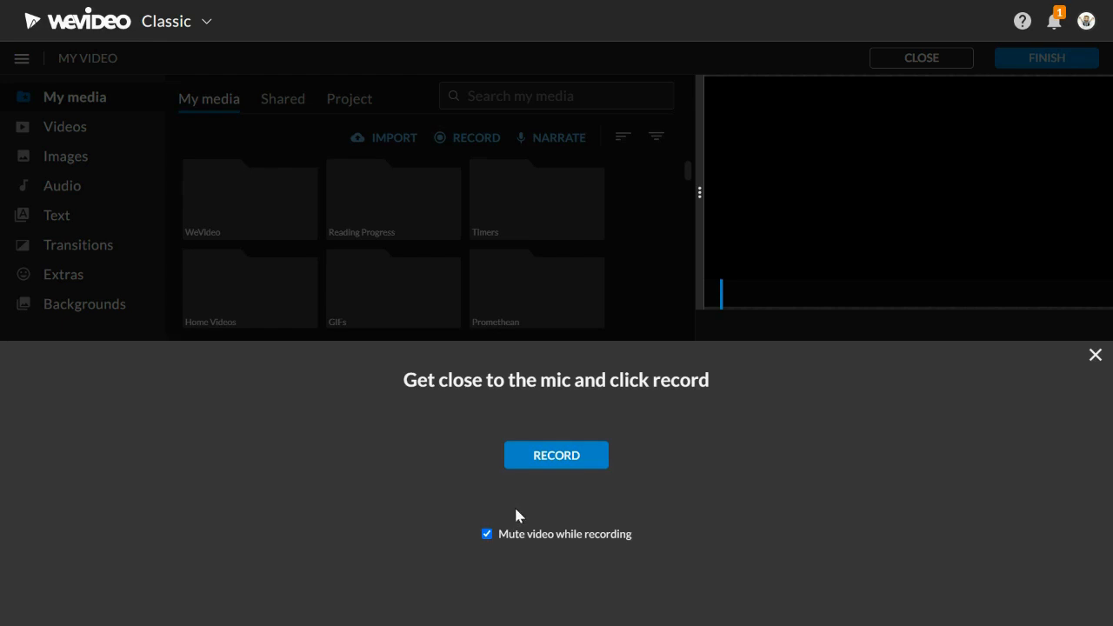
left_click(557, 455)
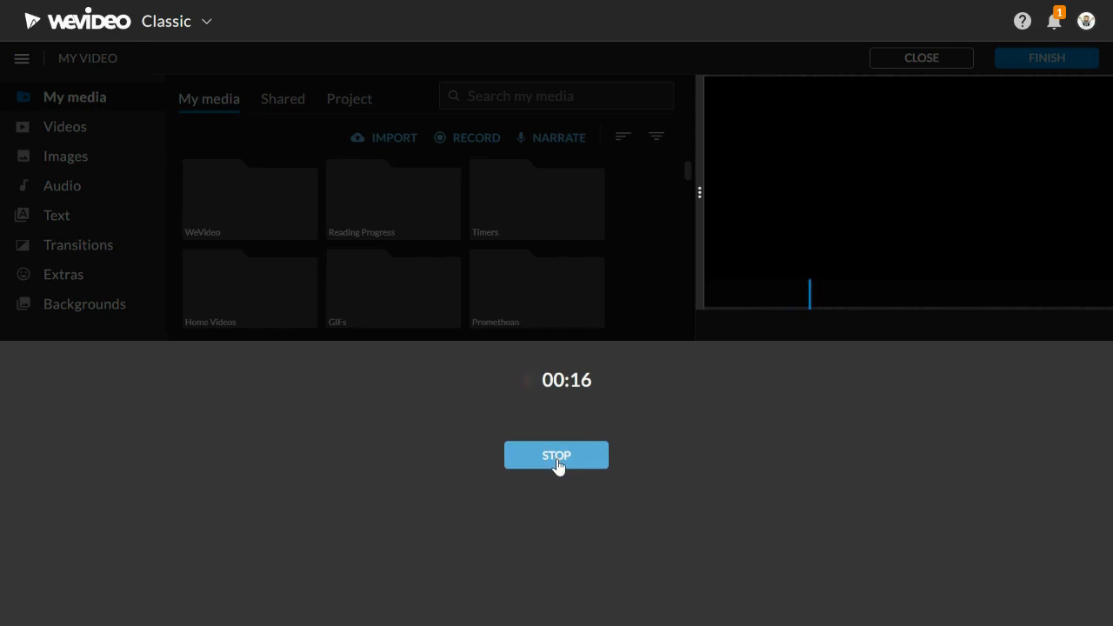
left_click(556, 461)
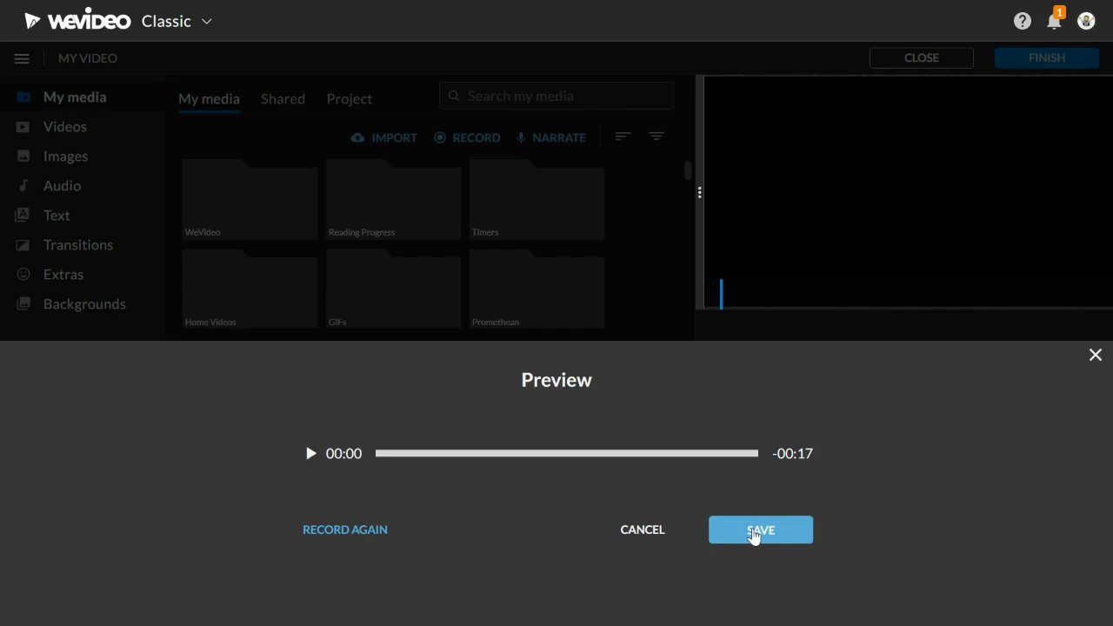
left_click(756, 531)
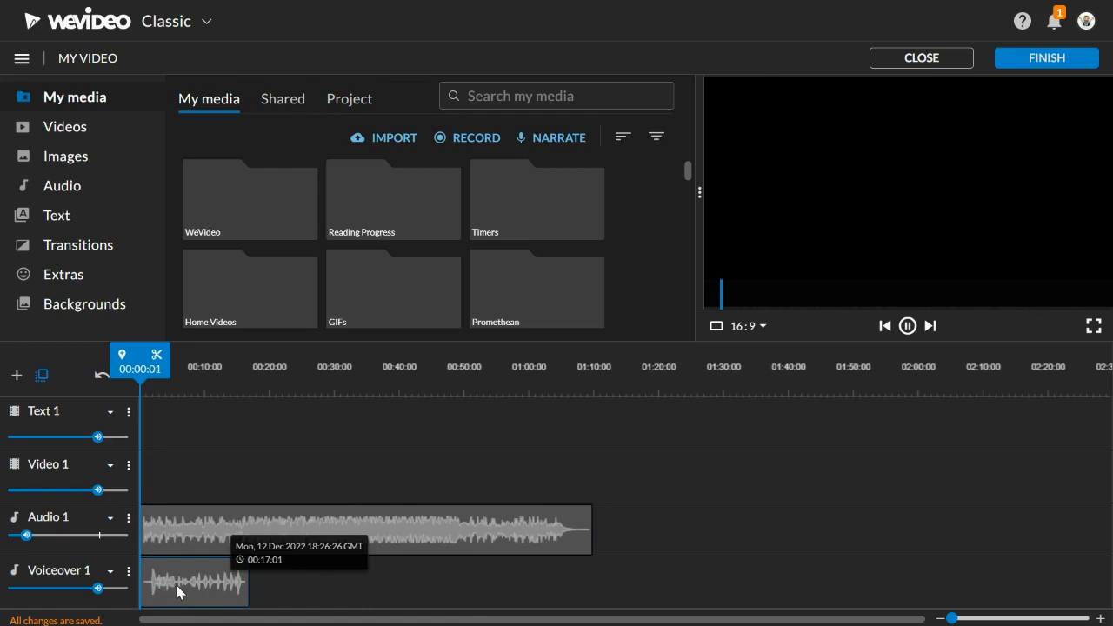
- Split the voiceover clip just before the speech begins, slightly under 1 second into the timeline
key("space")
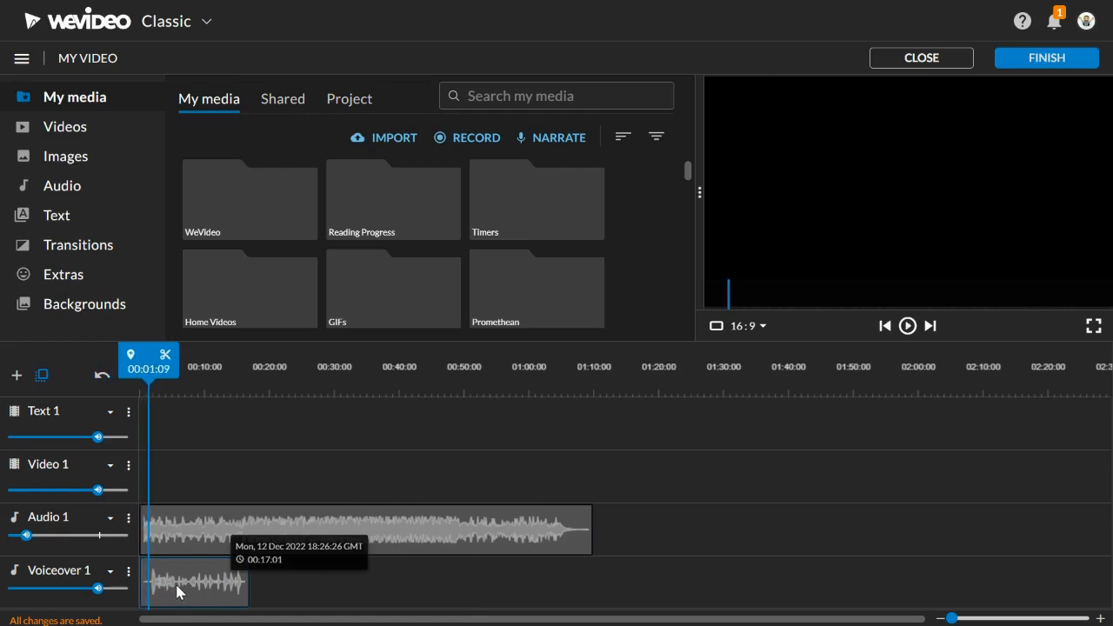
left_click_drag(150, 372, 118, 373)
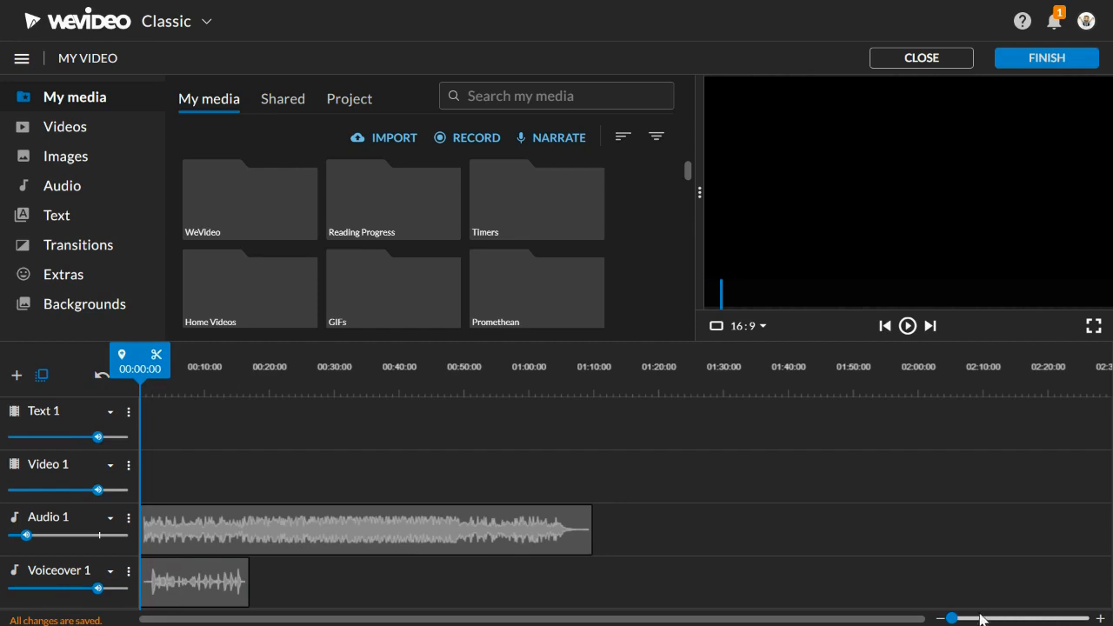
left_click_drag(952, 619, 961, 619)
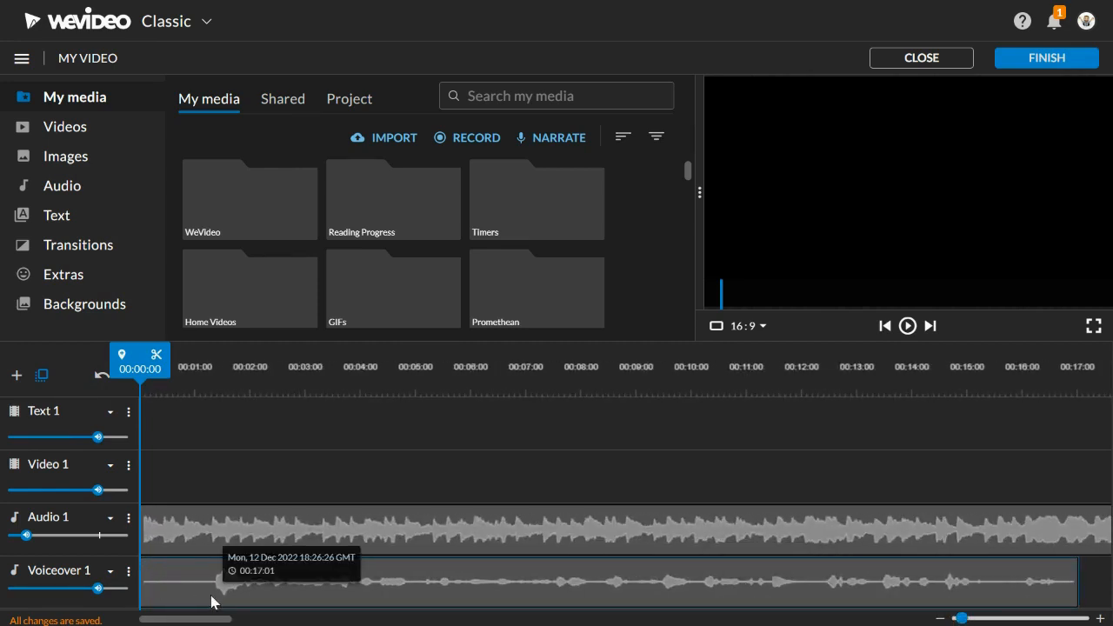
left_click(160, 588)
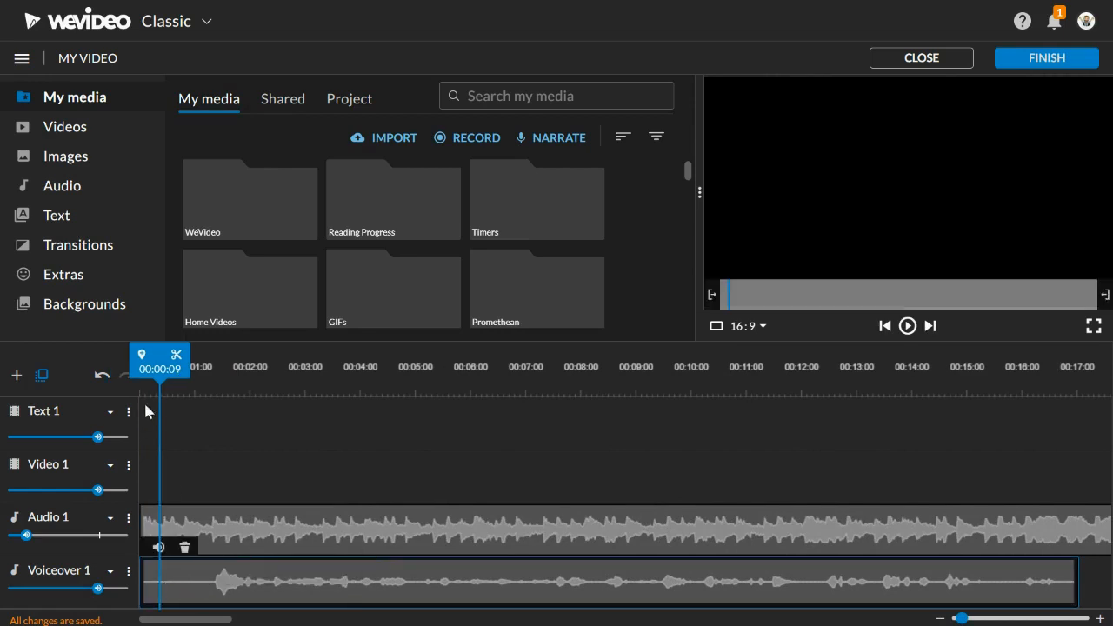
left_click_drag(160, 369, 189, 379)
left_click(206, 356)
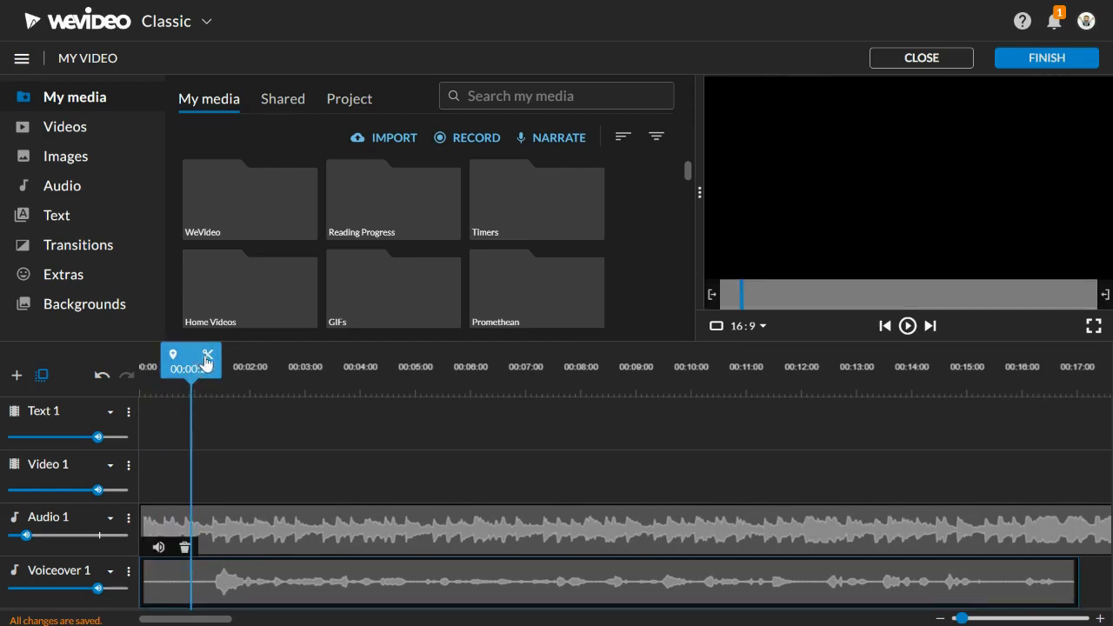
- Delete the silent opening piece of the voiceover, and preview the rest moved to the start of the timeline
left_click(164, 581)
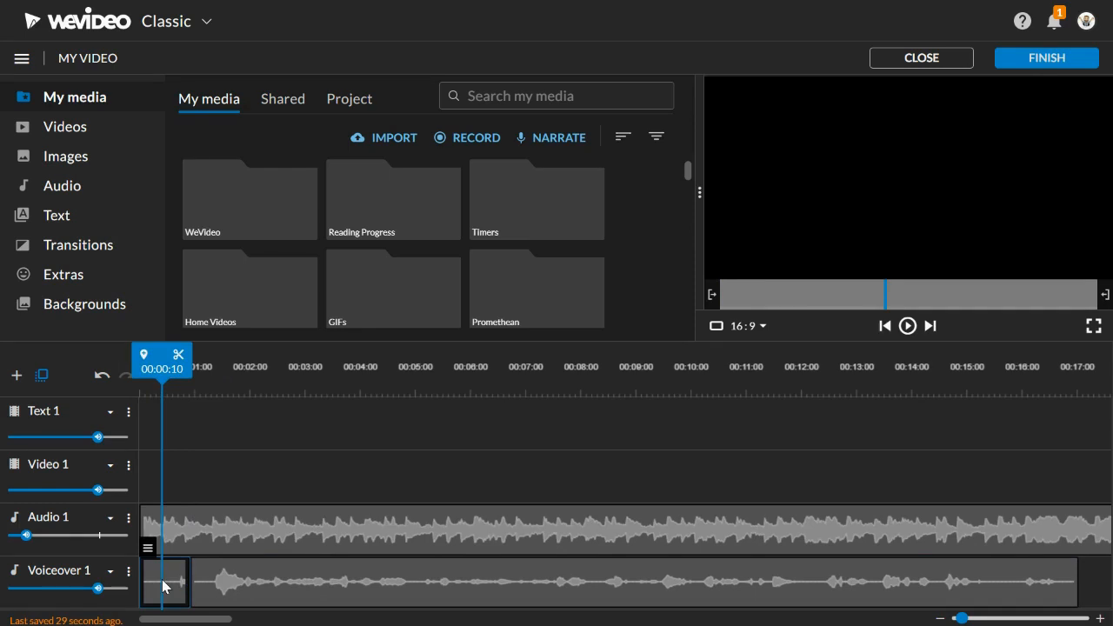
key("Delete")
left_click_drag(277, 586, 215, 574)
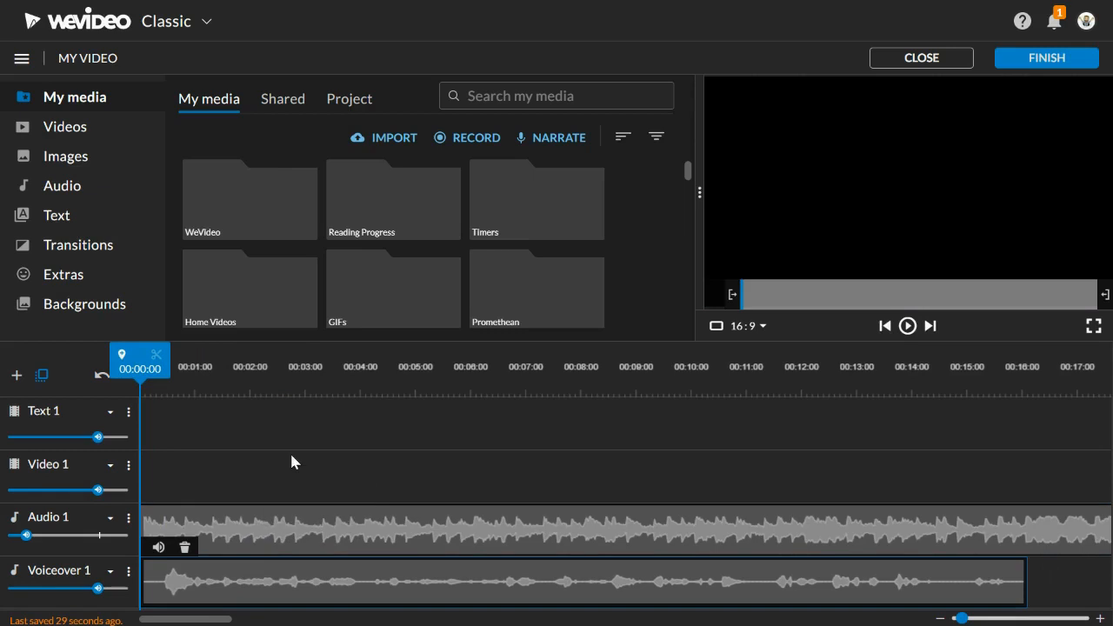
key("space")
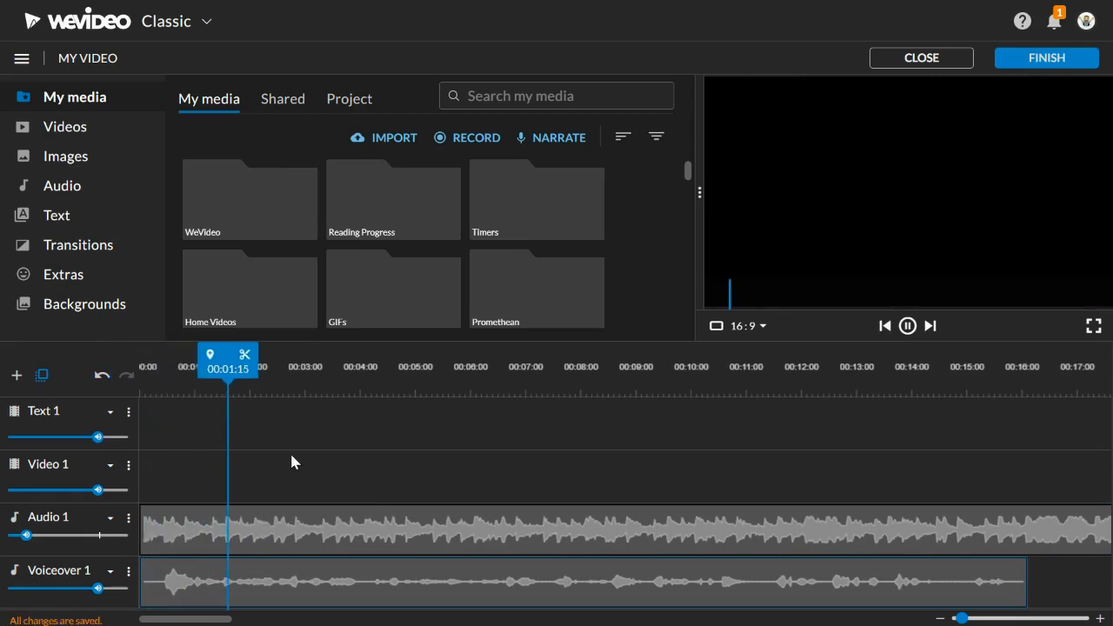
key("space")
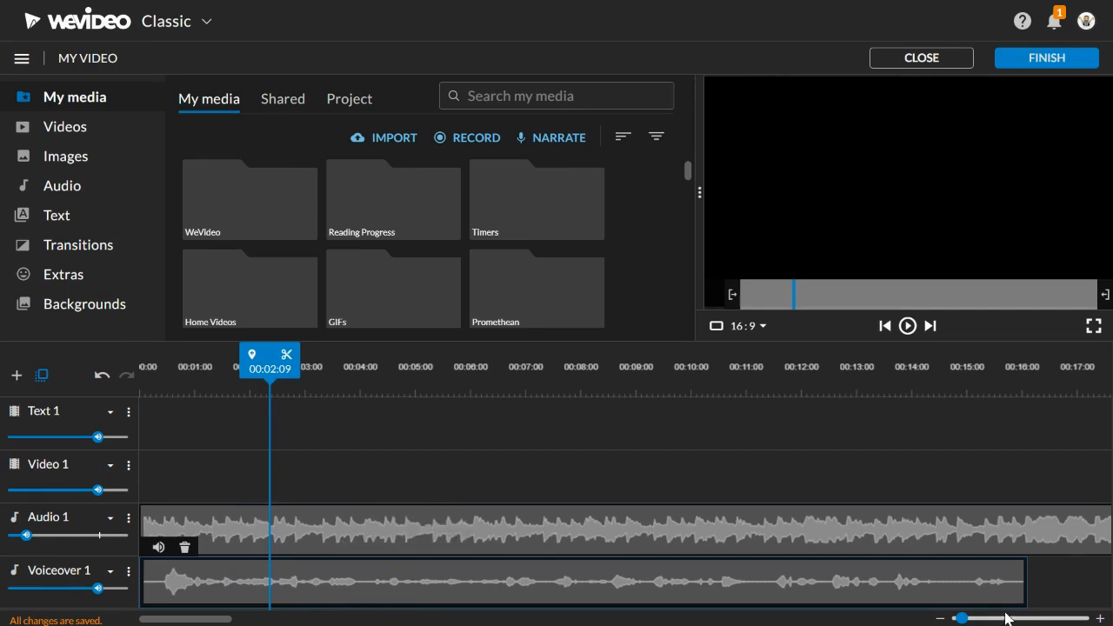
- Trim the end of the Audio 1 music clip back to 00:16:03, matching the end of the voiceover
left_click_drag(962, 619, 958, 619)
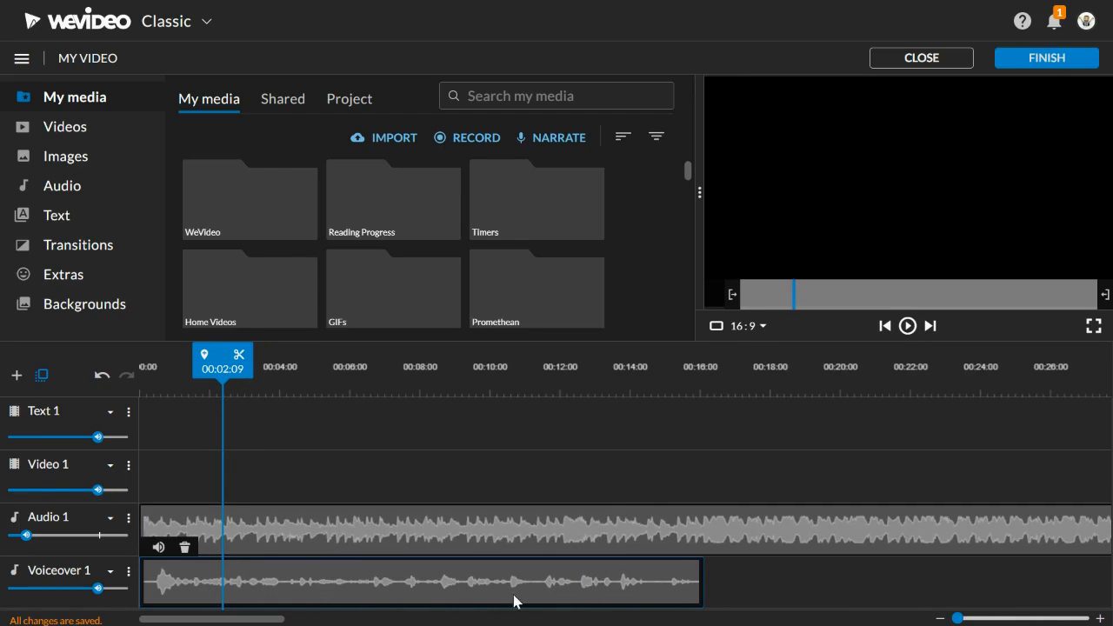
left_click_drag(184, 619, 222, 619)
mouse_move(457, 387)
left_mouse_down()
mouse_move(444, 386)
mouse_move(456, 386)
left_mouse_up()
left_click_drag(318, 619, 490, 620)
left_click_drag(963, 618, 952, 619)
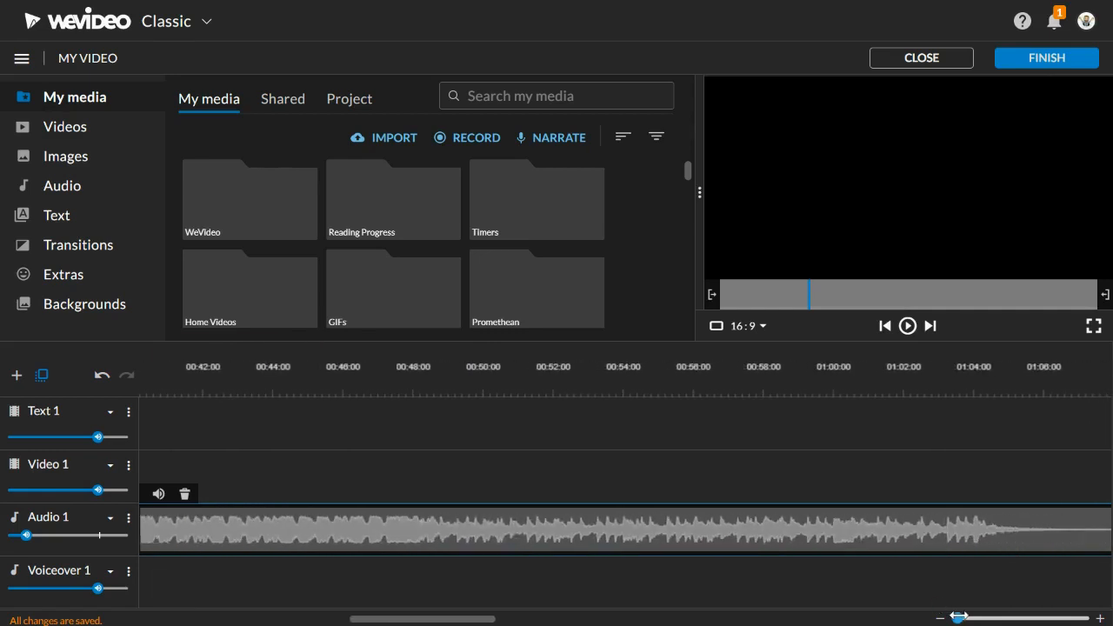
left_click_drag(594, 536, 243, 528)
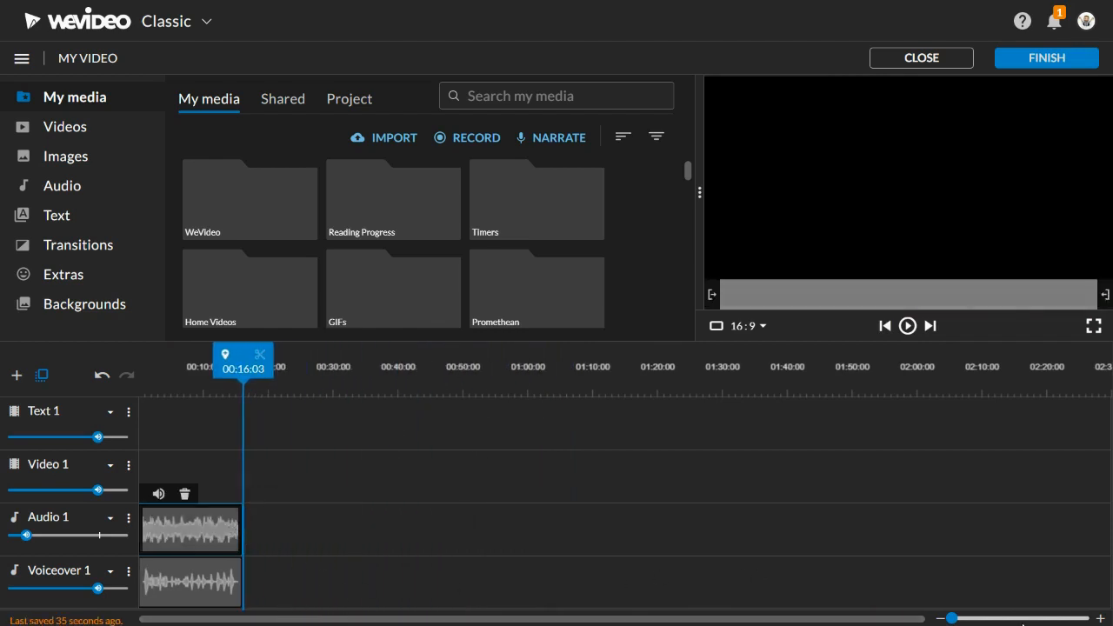
- Extend the end of the music clip past the voiceover to about 00:27:13
left_click_drag(951, 616, 958, 617)
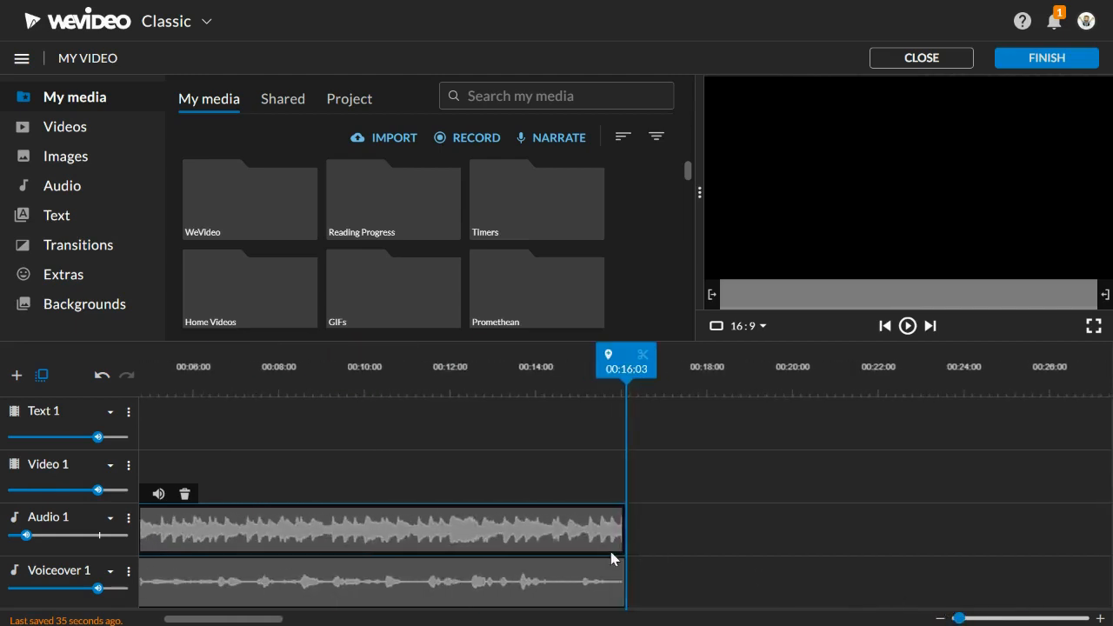
left_click_drag(623, 527, 920, 567)
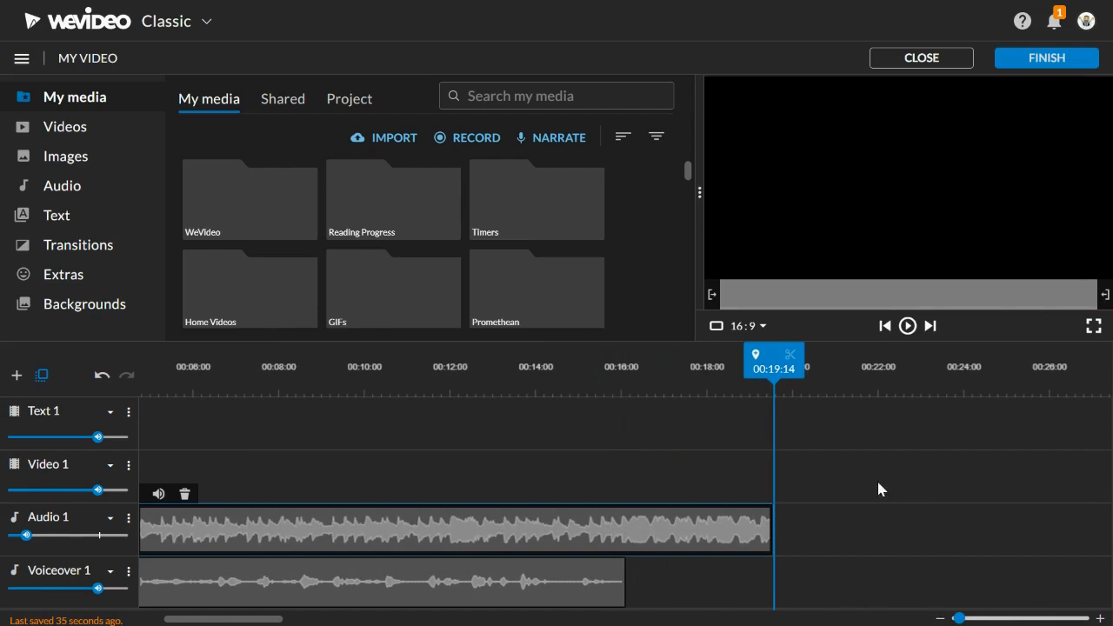
left_click_drag(768, 531, 1105, 532)
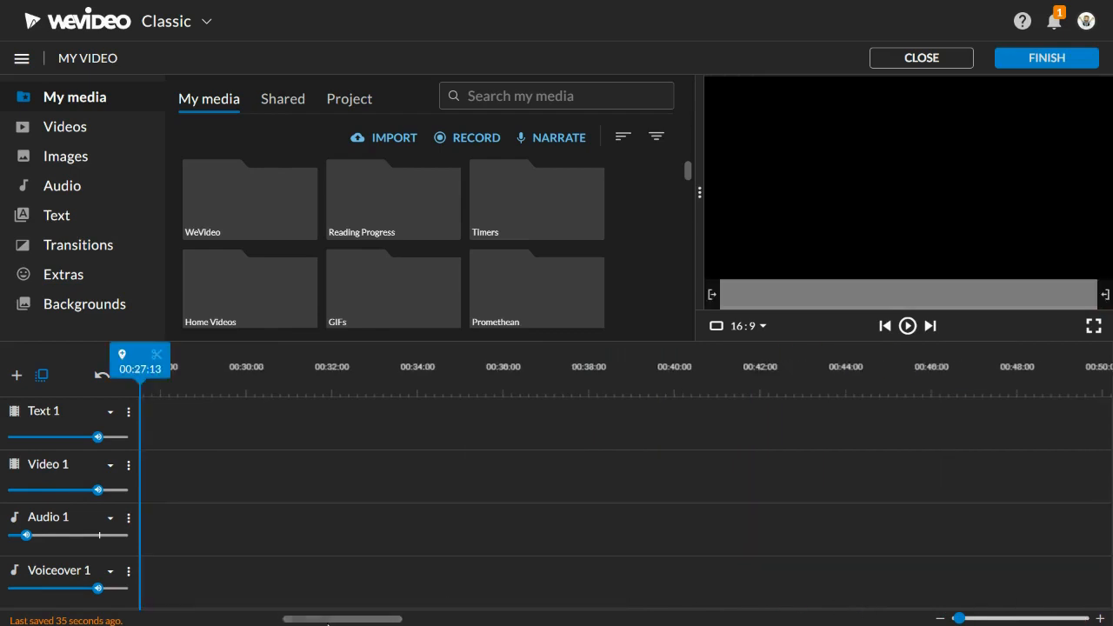
left_click_drag(308, 619, 124, 586)
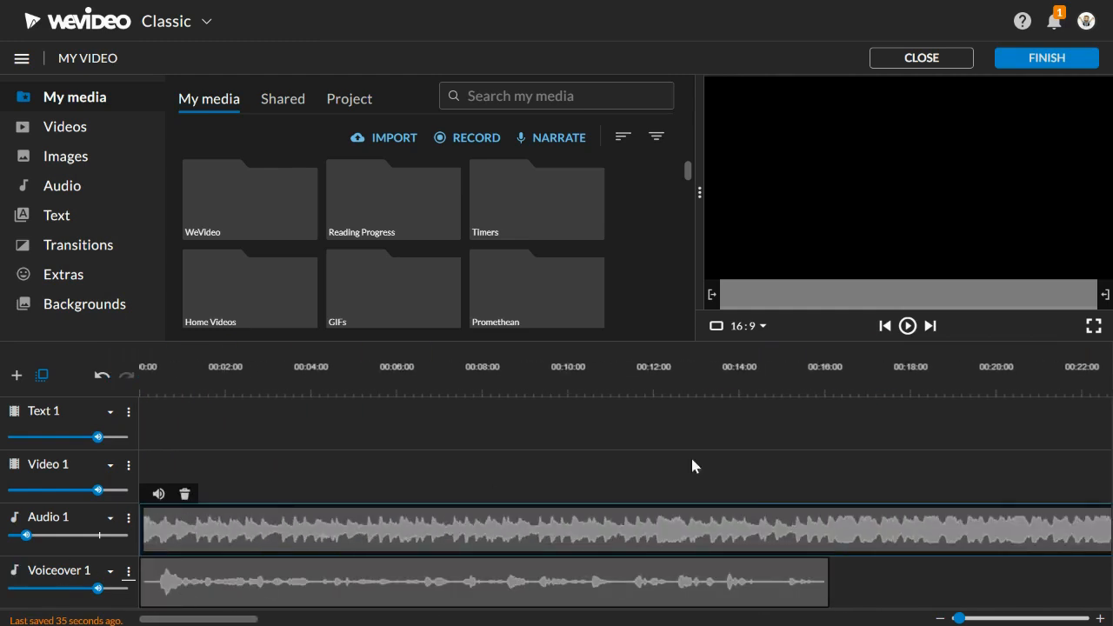
- Split the music clip at 00:17:11 and delete the piece after the cut
left_click(886, 391)
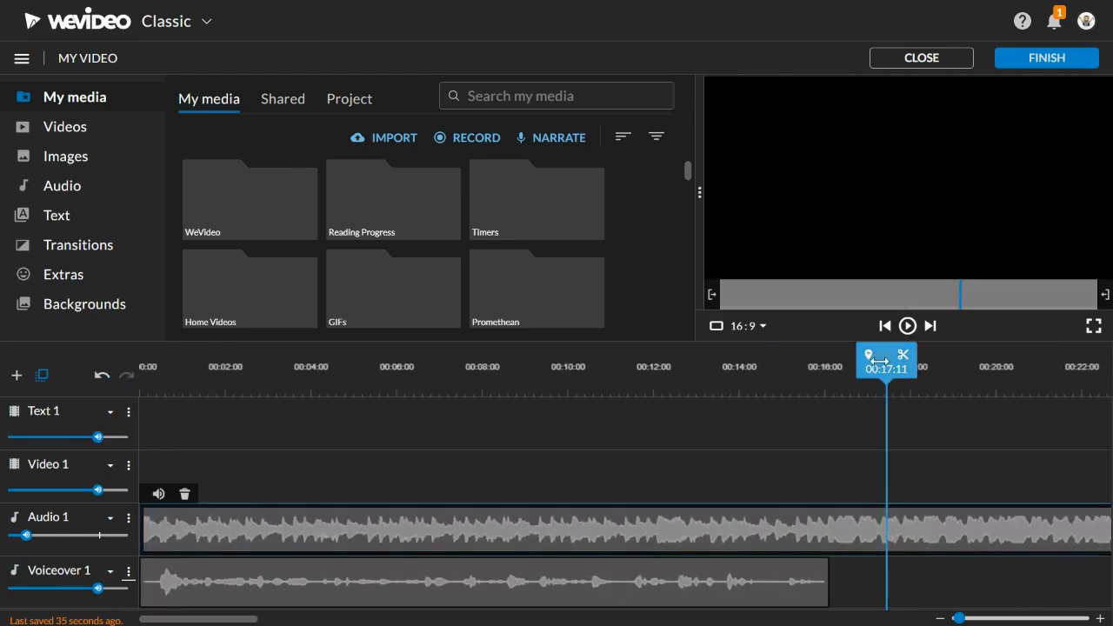
left_click(903, 357)
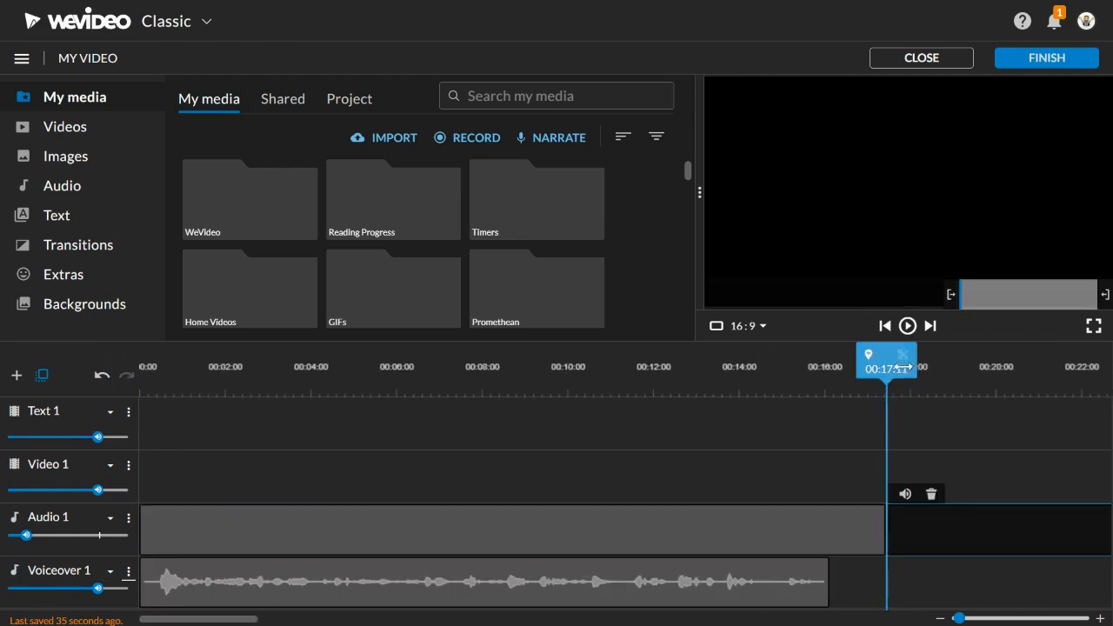
left_click(930, 494)
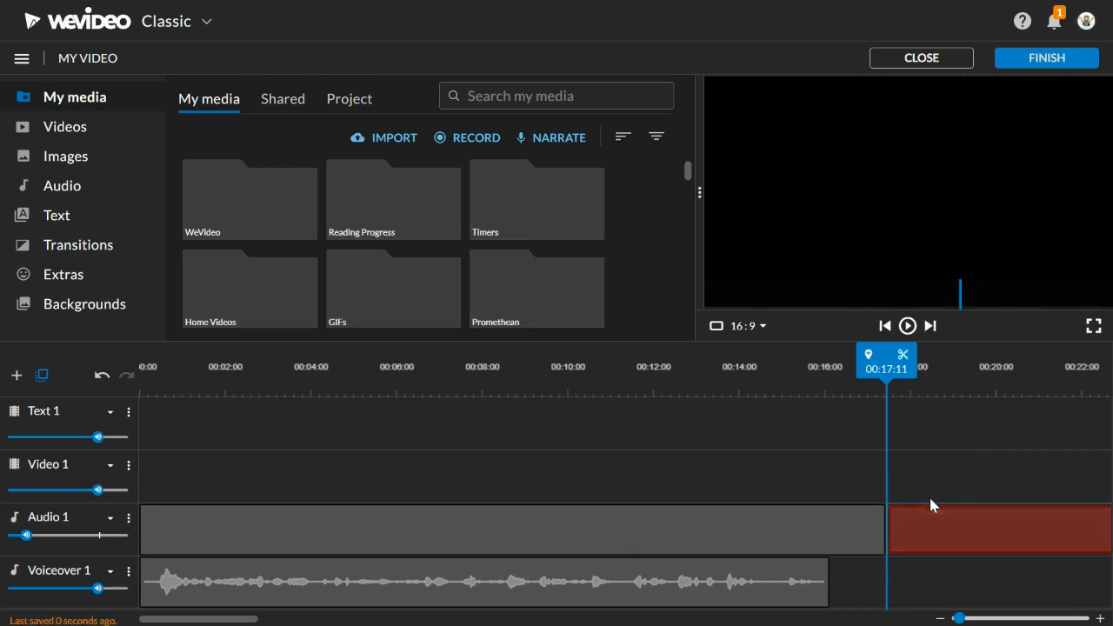
- Trim the end of the remaining music clip to 00:16:03 so it lines up with the end of the voiceover
left_click(879, 527)
left_click_drag(879, 537, 826, 529)
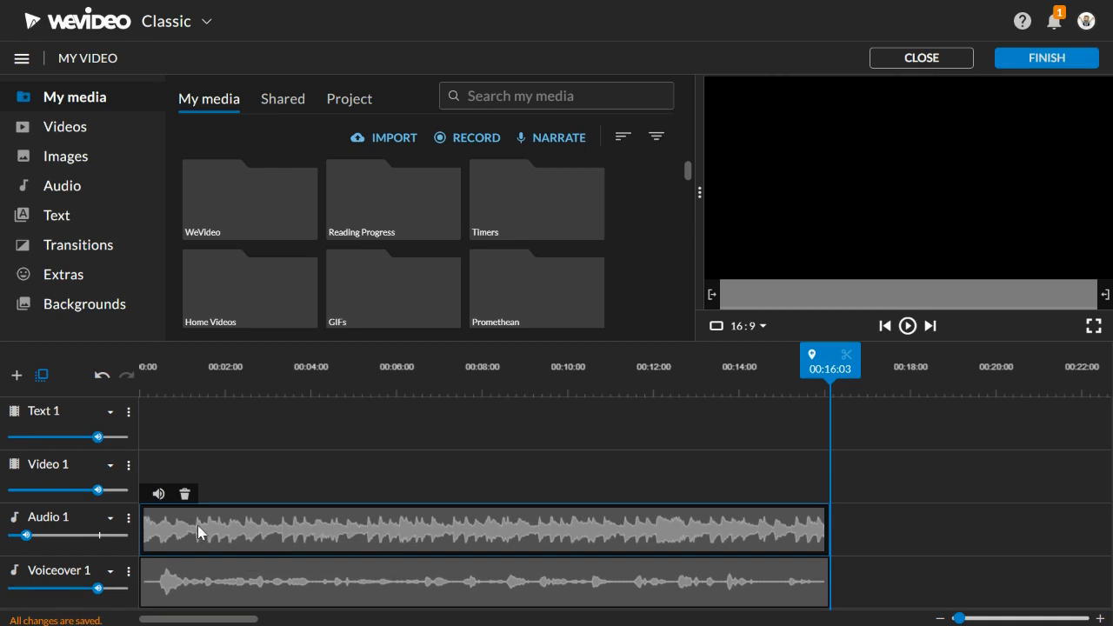
- Turn on a fade for the Audio 1 music clip, with 1 second in and 1 second out
left_click(158, 494)
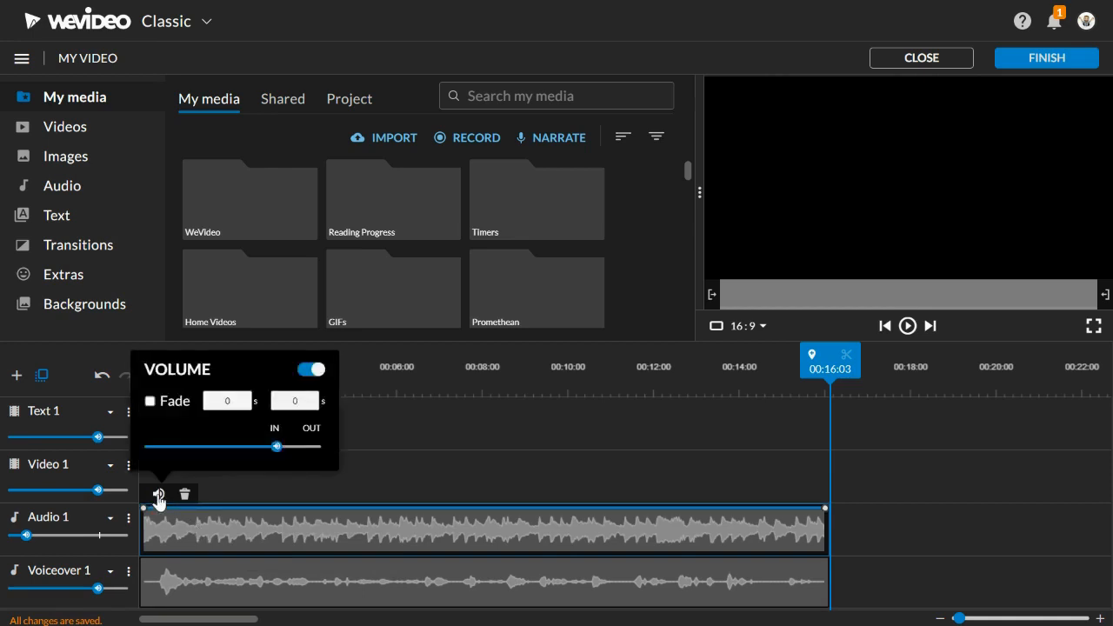
left_click(151, 402)
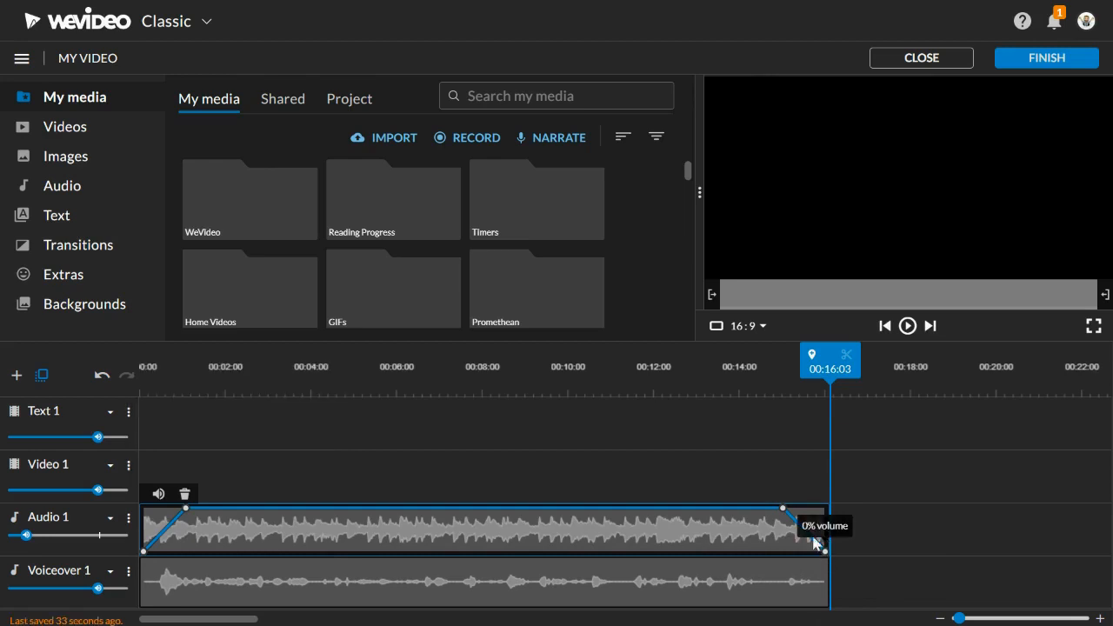
left_click(157, 493)
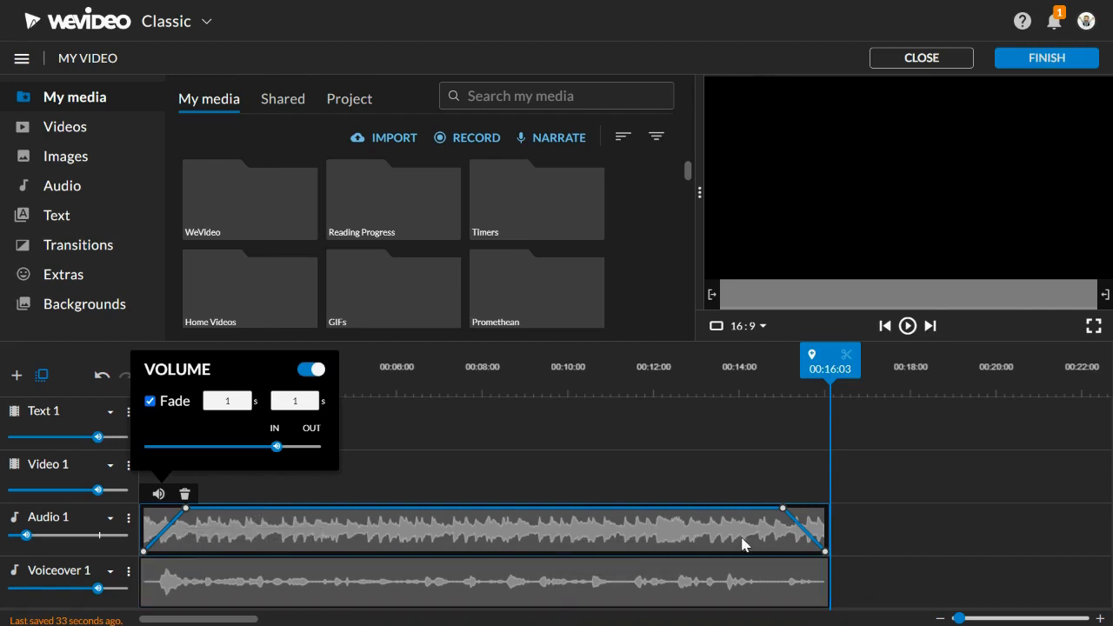
double_click(288, 402)
left_click(715, 535)
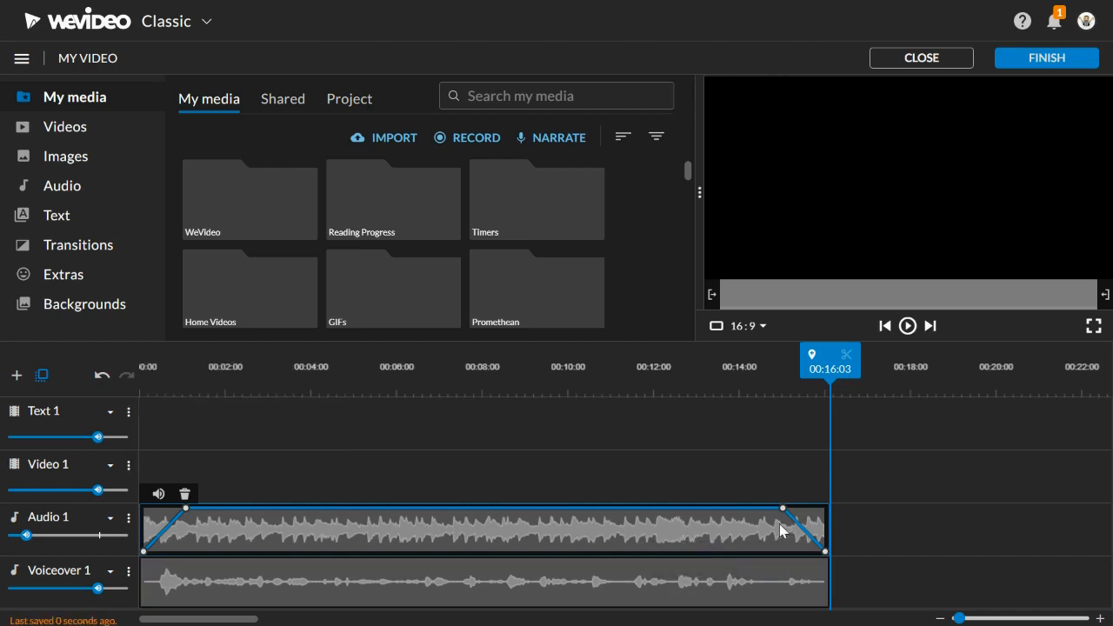
- Reshape the music clip's fade-out to begin at about 14.5 seconds and end at roughly half of the clip's level
left_click_drag(781, 512, 812, 508)
left_click_drag(826, 560, 761, 509)
- Play the project from the beginning to about 00:05:06 to check the faded music under the voiceover
left_click_drag(832, 368, 94, 327)
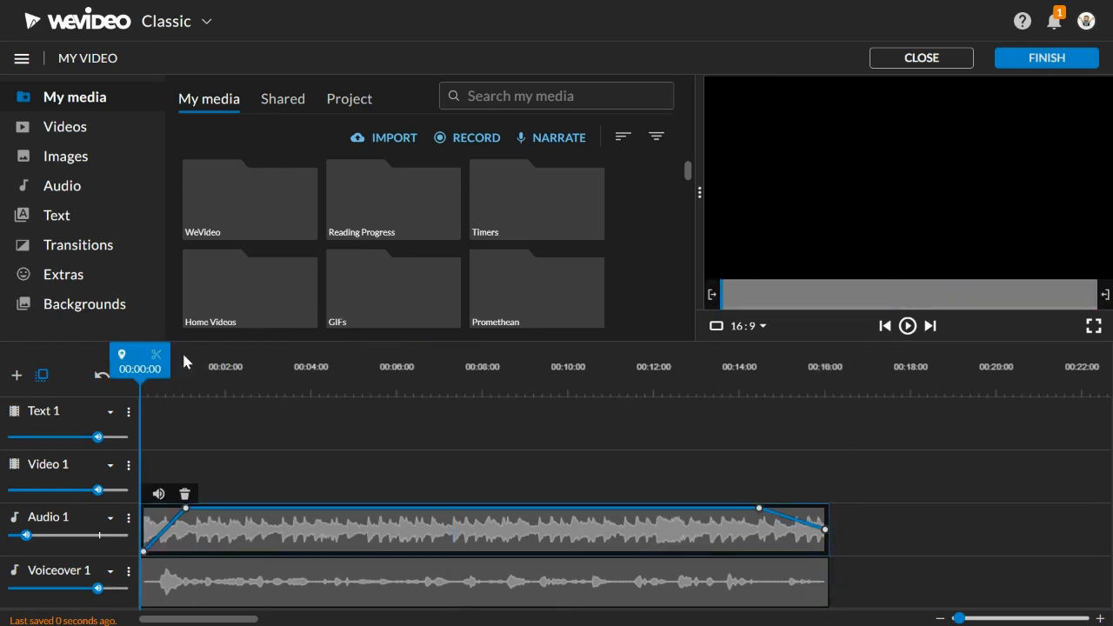
key("space")
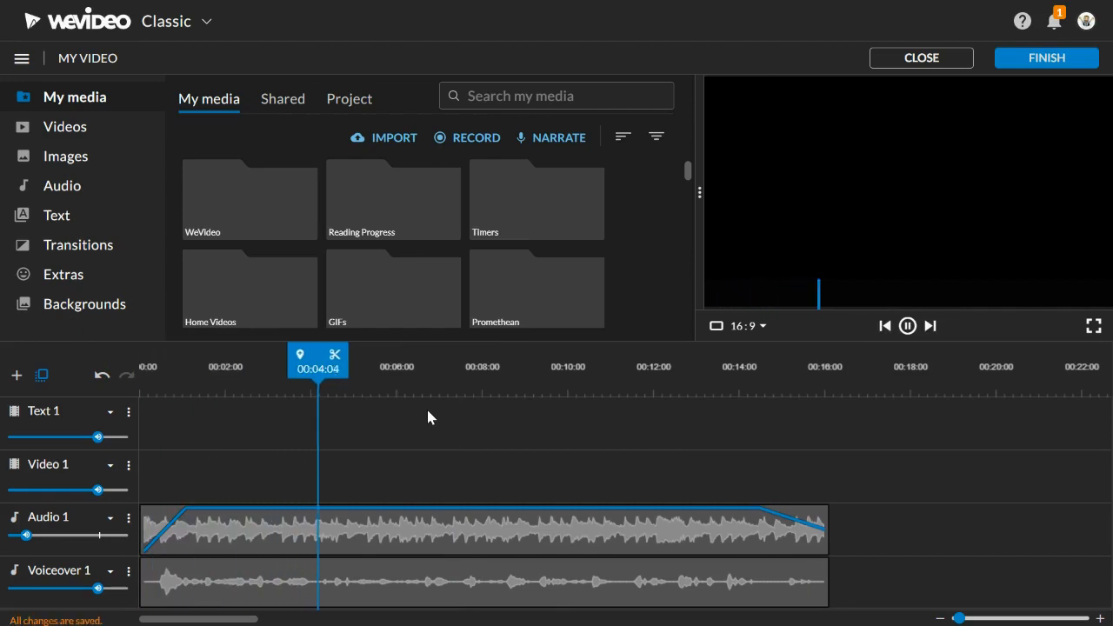
key("space")
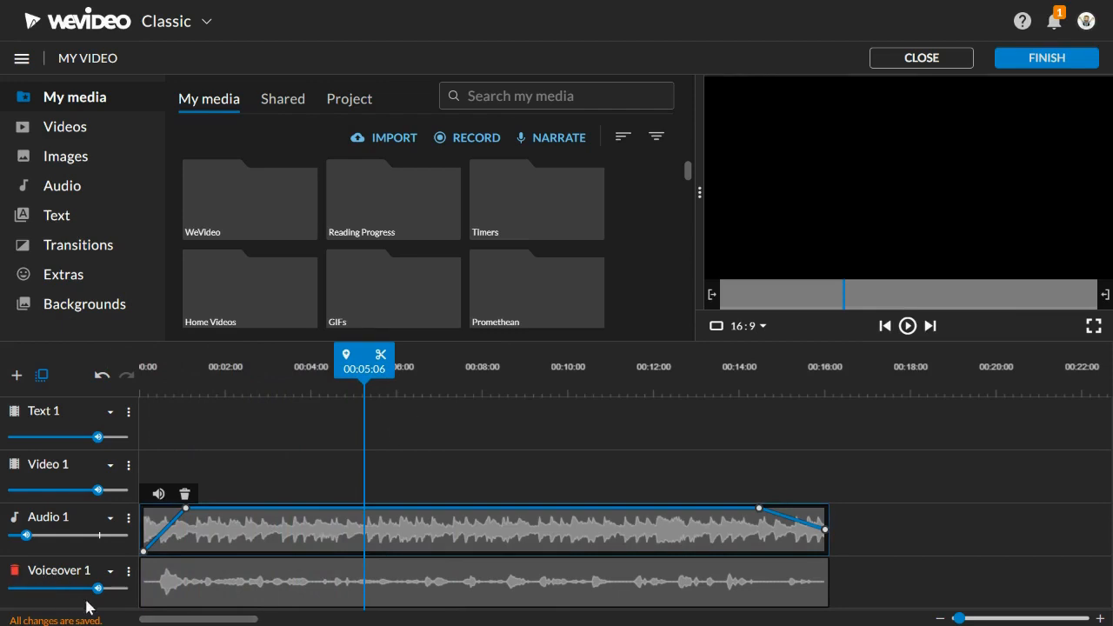
- Try a slightly higher Voiceover 1 track volume, listen to a short passage, and return the volume to its previous level
mouse_move(99, 590)
left_click_drag(99, 589, 111, 590)
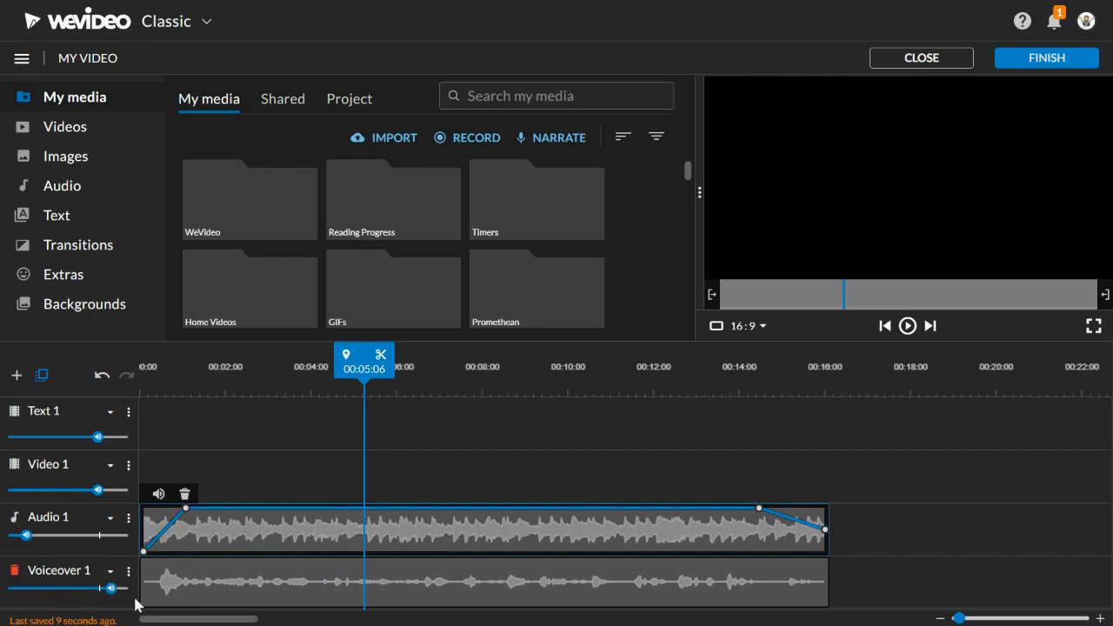
key("space")
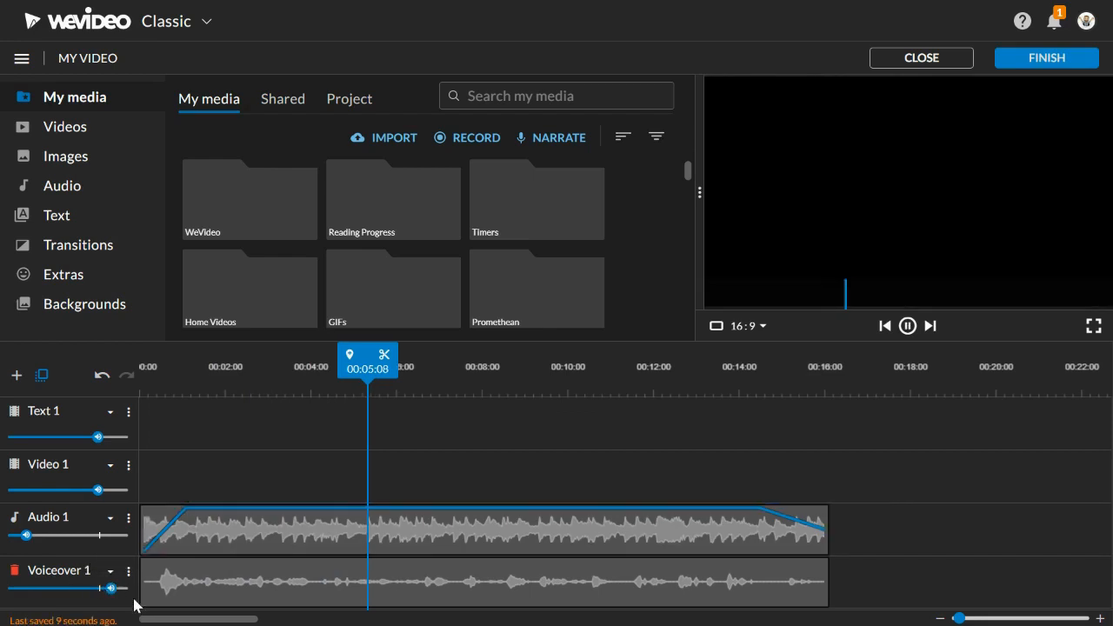
key("space")
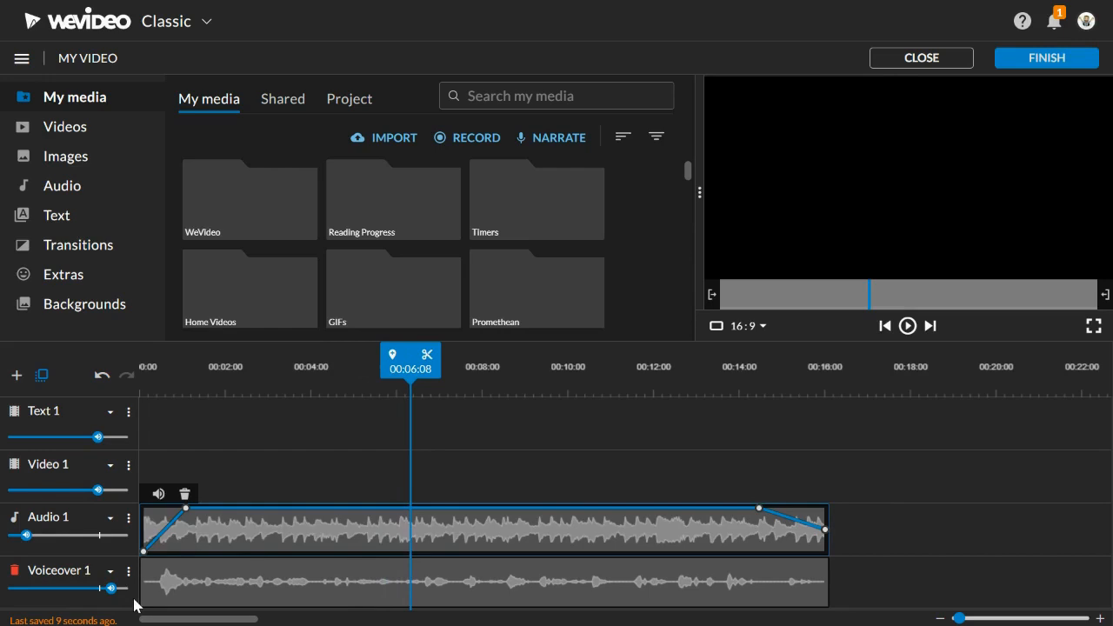
mouse_move(113, 590)
left_mouse_down()
mouse_move(111, 603)
mouse_move(101, 599)
left_mouse_up()
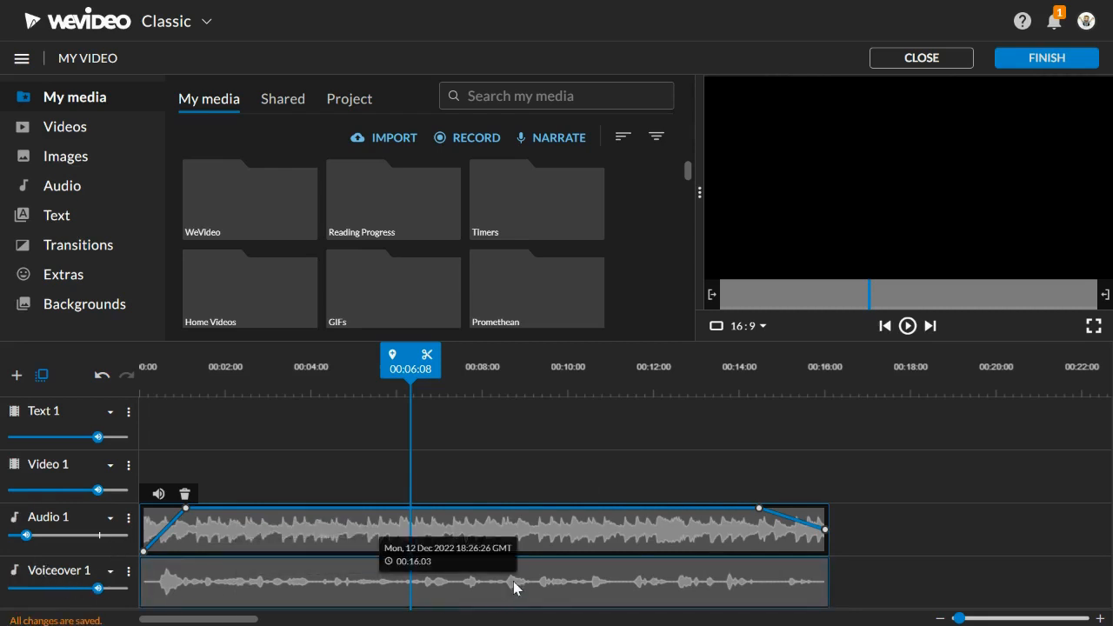
- Split the audio at 00:06:08 and undo the split
left_click(426, 362)
key("ctrl+z")
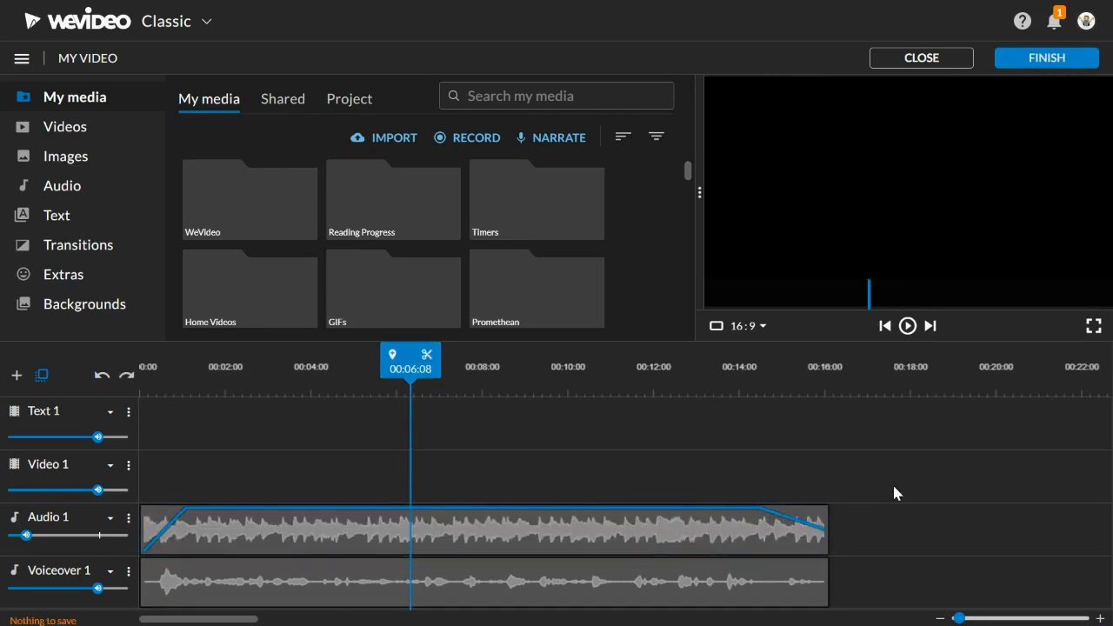
- Dismiss the chat message notification and start finishing the project for export
left_click(1084, 529)
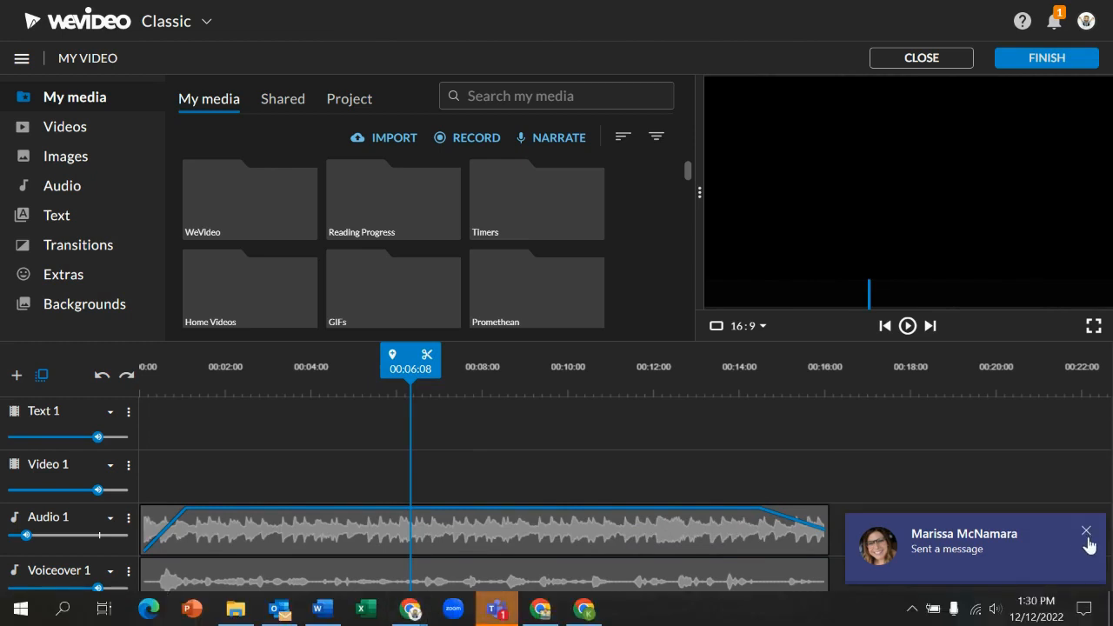
left_click(1087, 537)
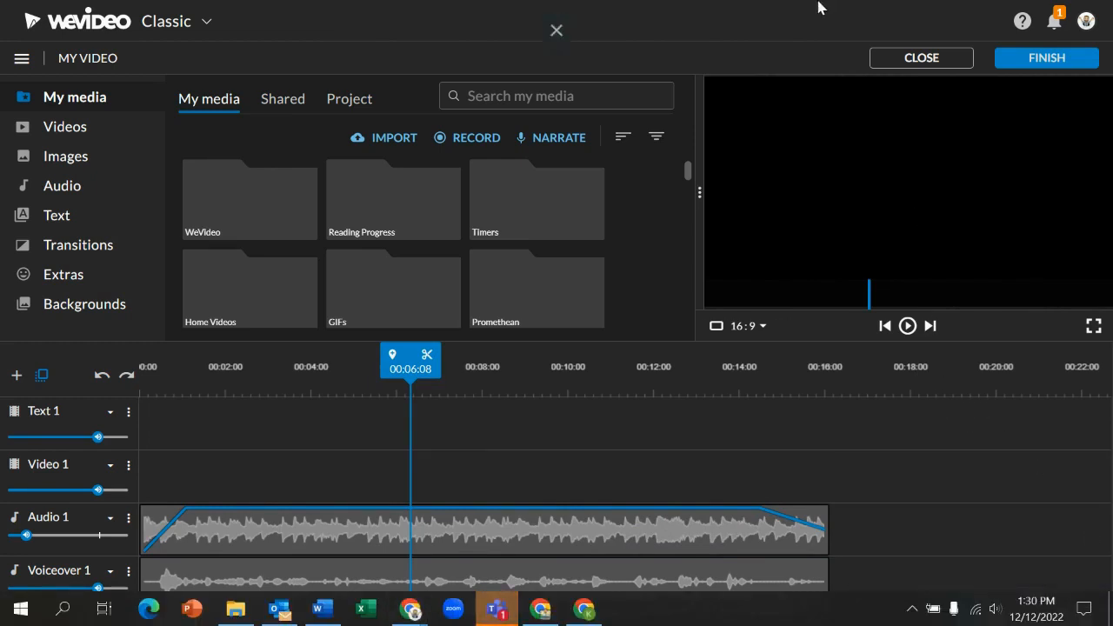
left_click(1044, 71)
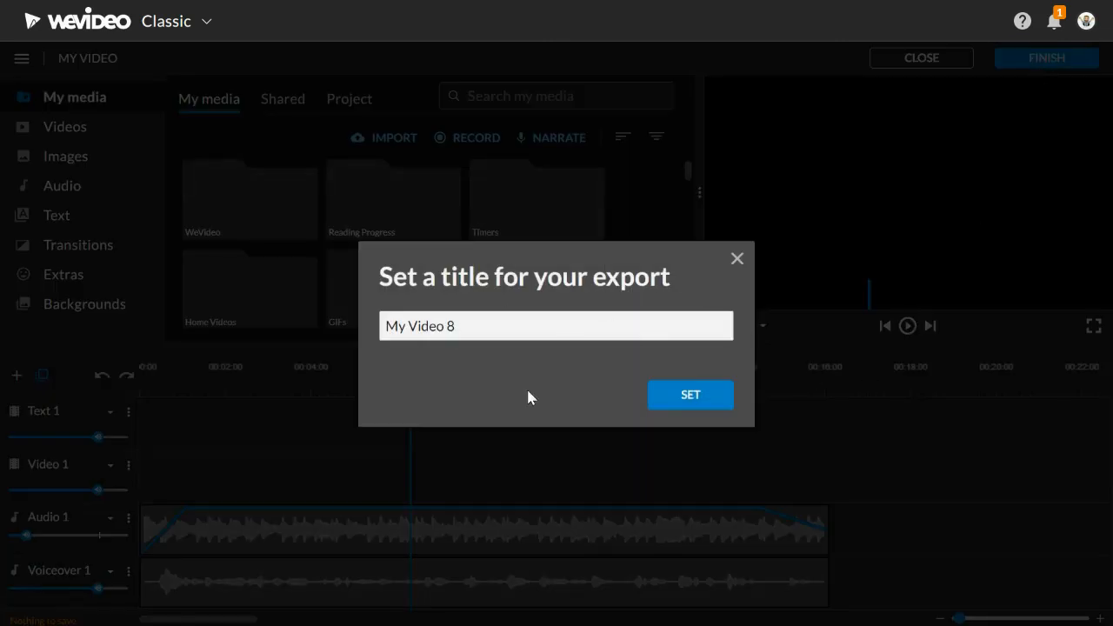